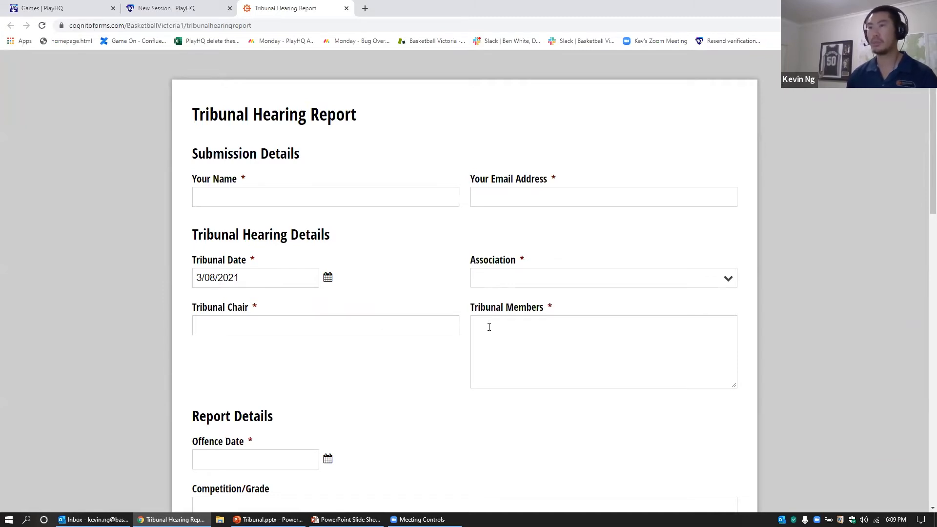
Step: Check the Role choices and leave the role as Player
scroll(381, 372, down, 7)
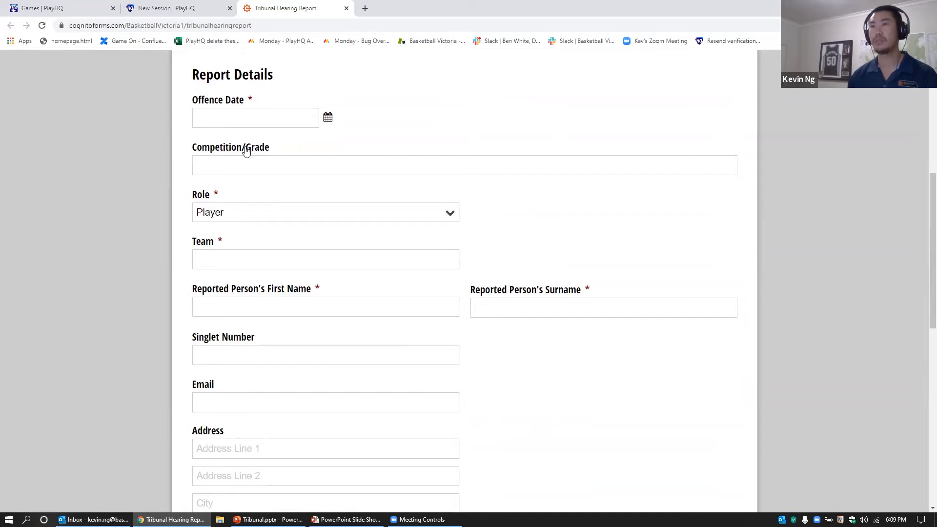
click(451, 215)
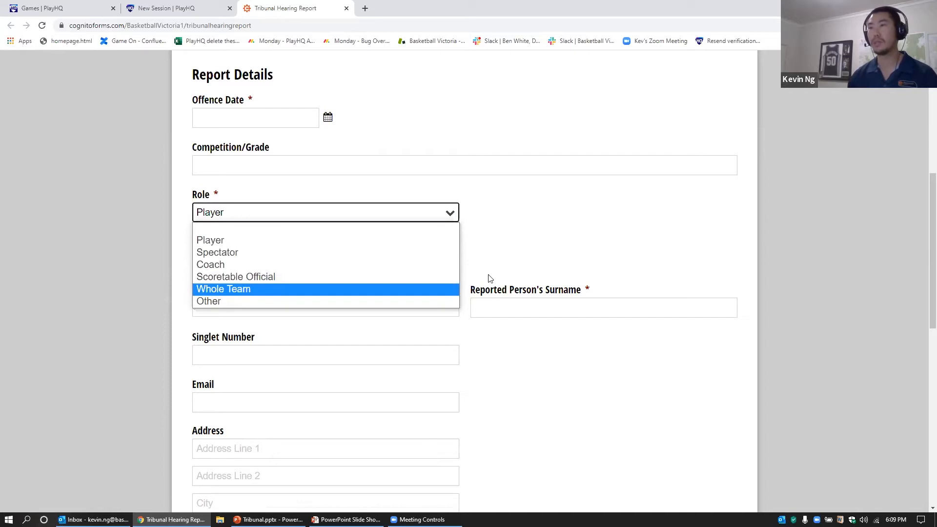
click(553, 232)
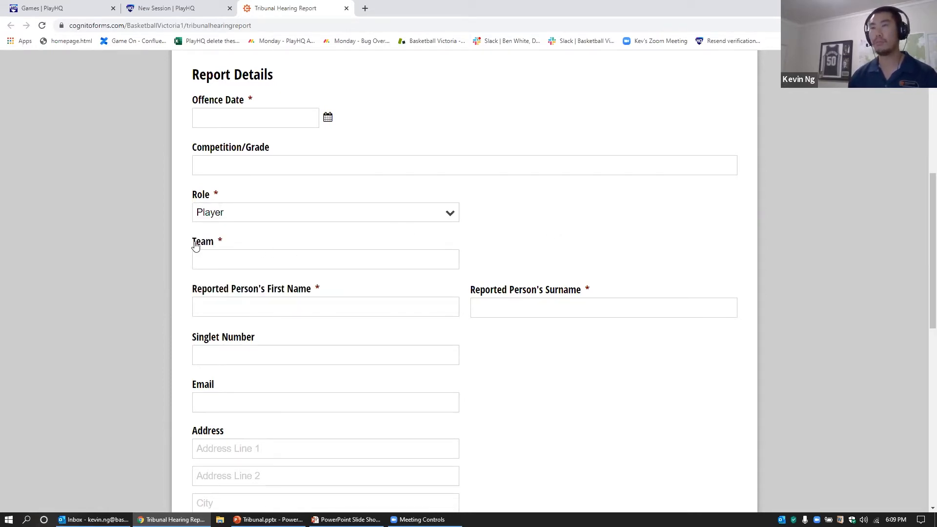
Step: Scroll down to Offences Details and bring up the Number of charges choices
scroll(178, 268, down, 1)
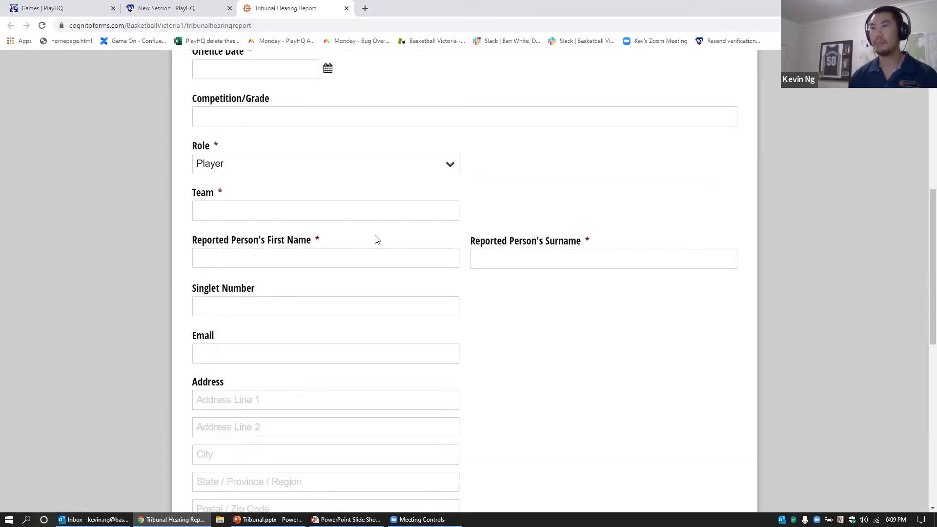
scroll(510, 312, down, 2)
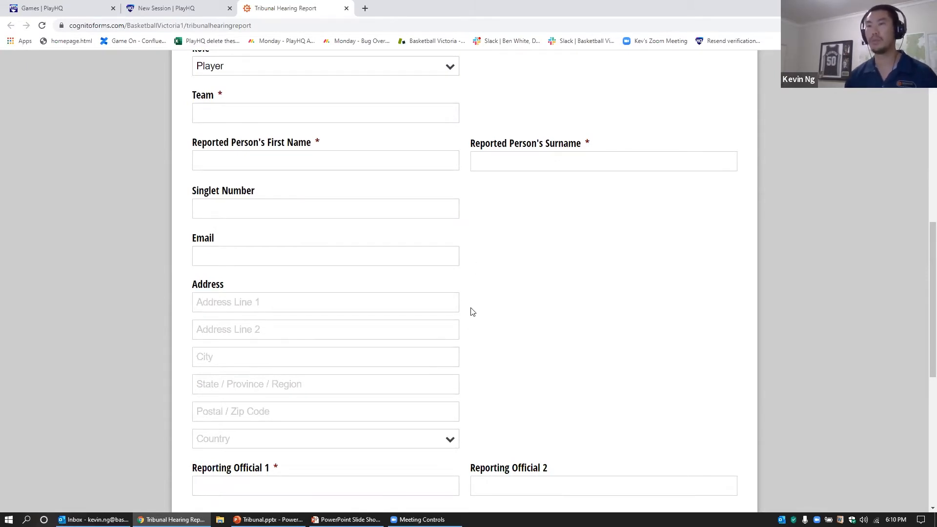
scroll(552, 321, down, 5)
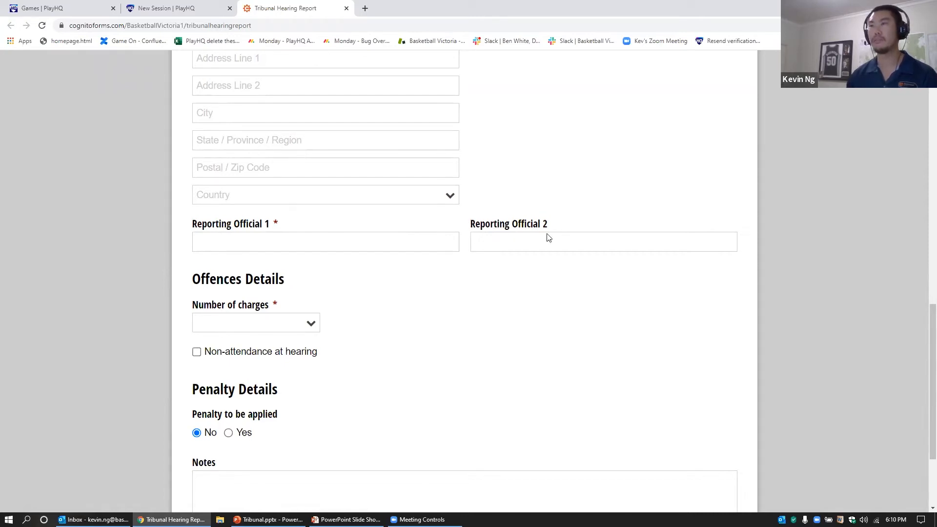
scroll(494, 309, down, 2)
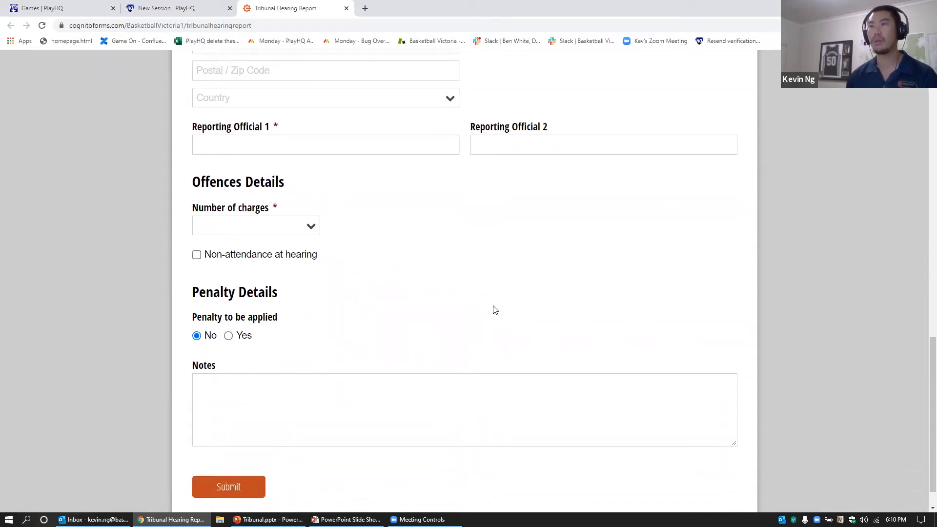
click(306, 232)
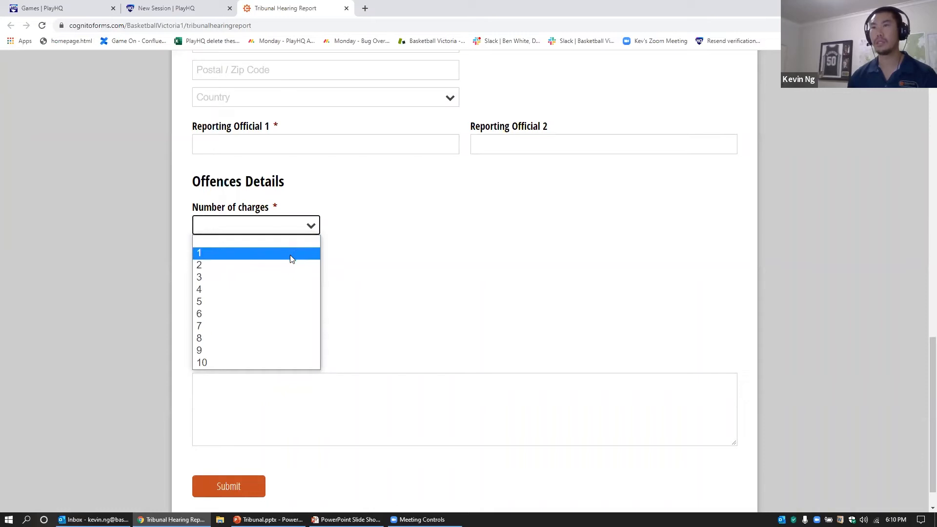
Step: Set Number of charges to 3 and make Charge #1 Elbowing
click(285, 276)
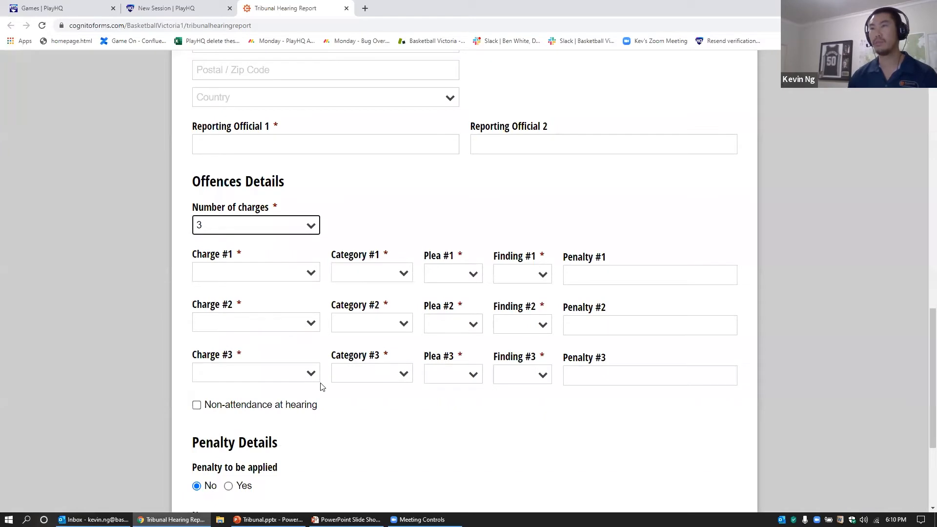
click(309, 276)
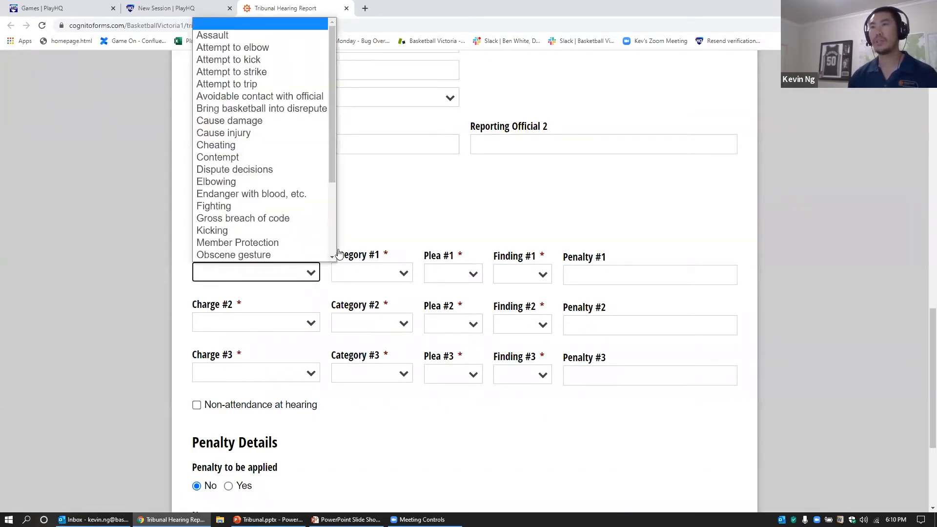
click(243, 182)
Step: Look over the charges' category, plea, finding and penalty fields unchanged, then tick Non-attendance at hearing
click(403, 274)
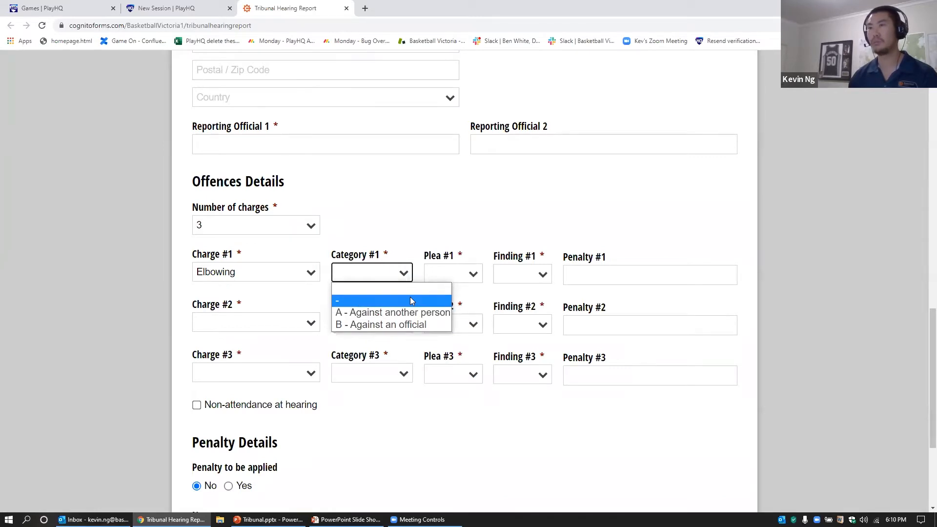
click(471, 227)
click(474, 274)
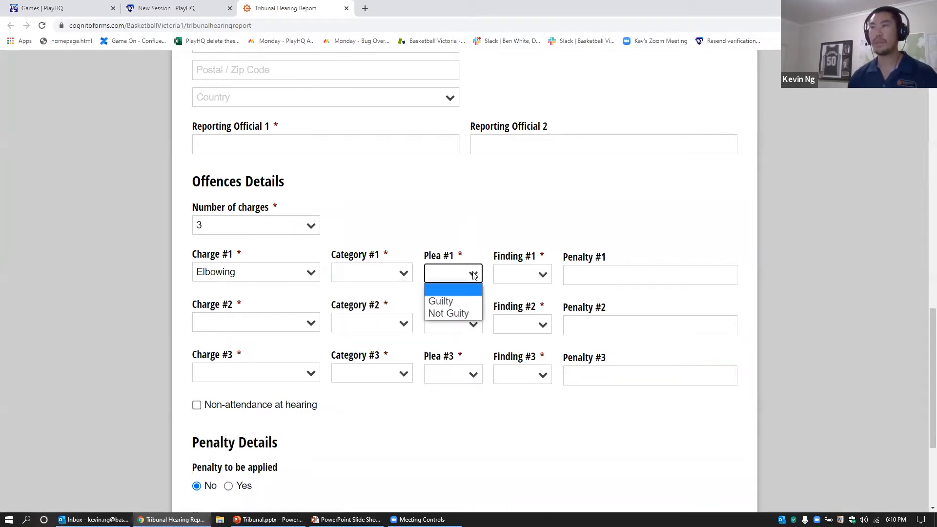
click(541, 274)
click(595, 237)
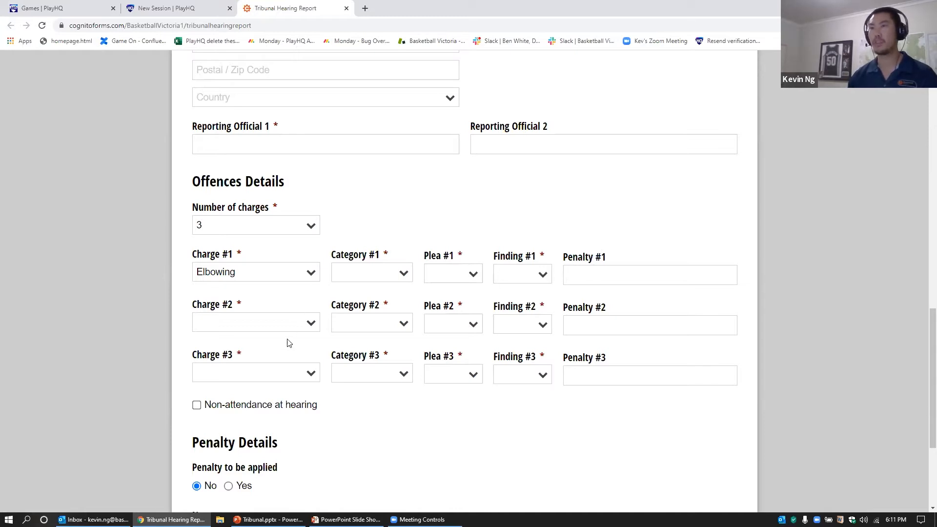
click(599, 281)
click(619, 326)
click(625, 370)
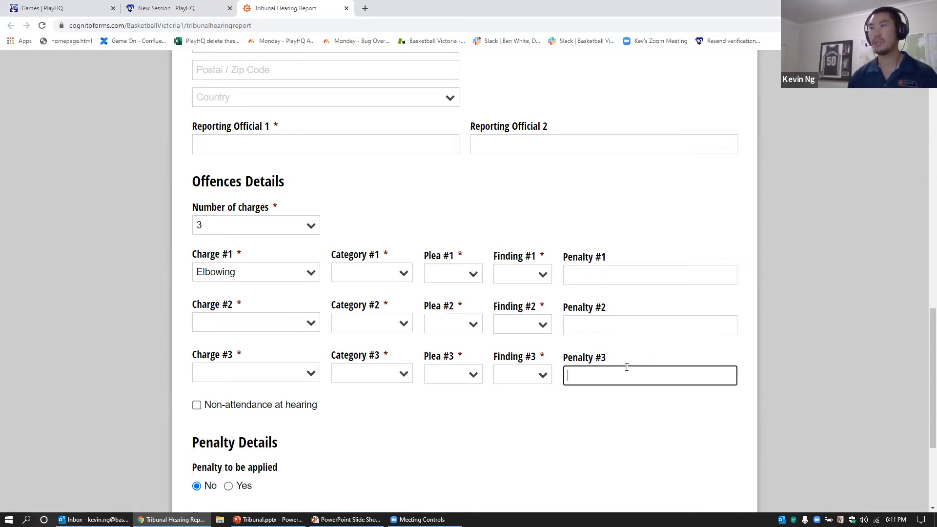
click(671, 407)
scroll(671, 407, down, 2)
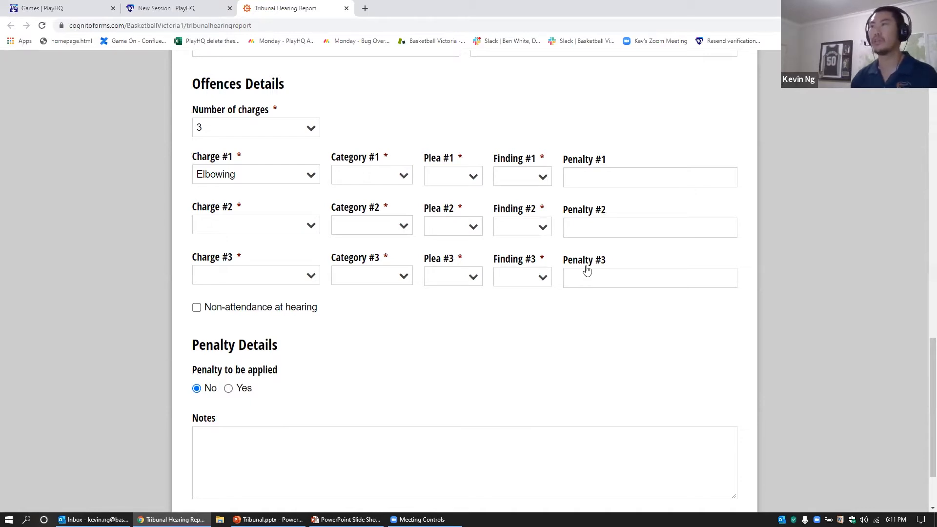
click(266, 311)
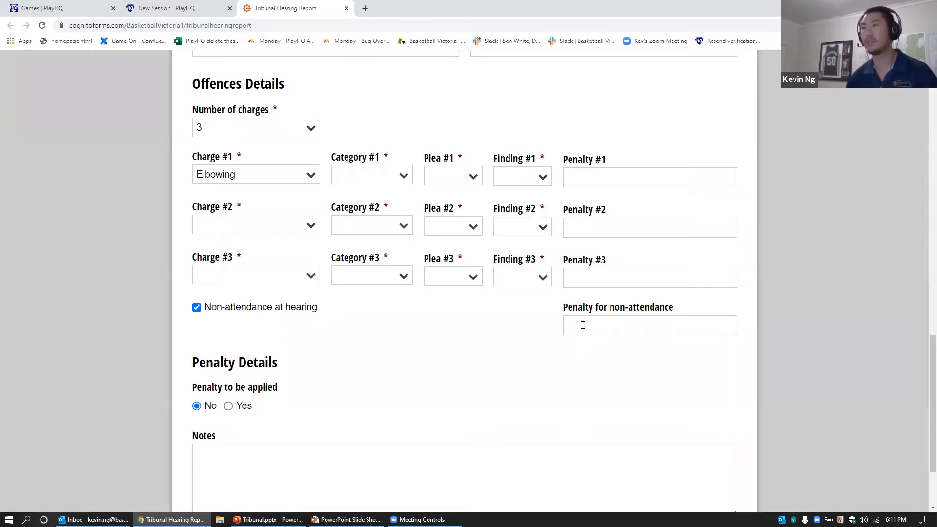
Step: Untick Non-attendance at hearing and set Penalty to be applied to Yes
click(212, 307)
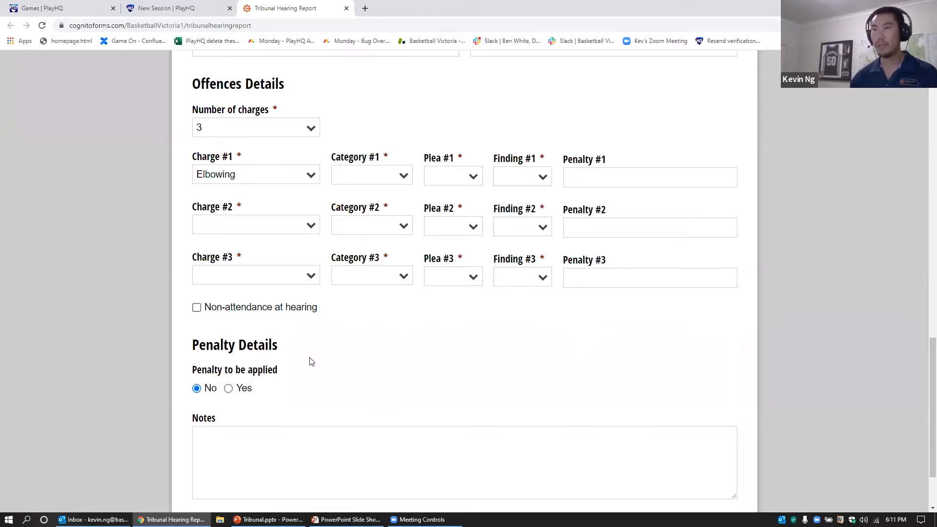
scroll(312, 361, down, 3)
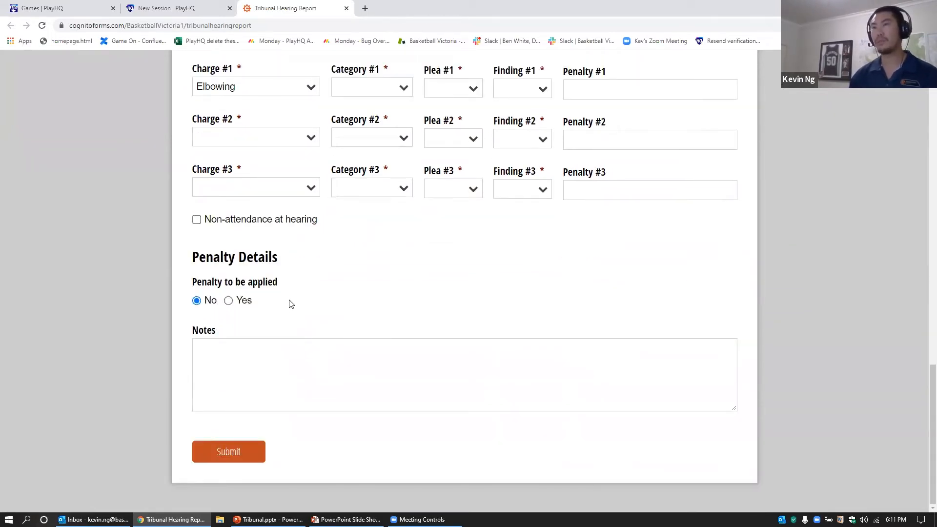
click(246, 304)
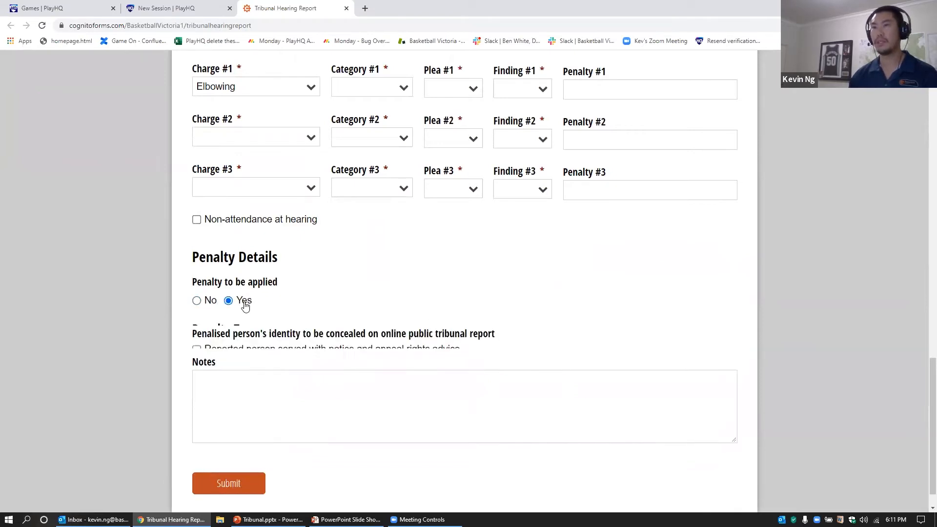
Step: Change the reported Role to Whole Team
scroll(429, 318, down, 2)
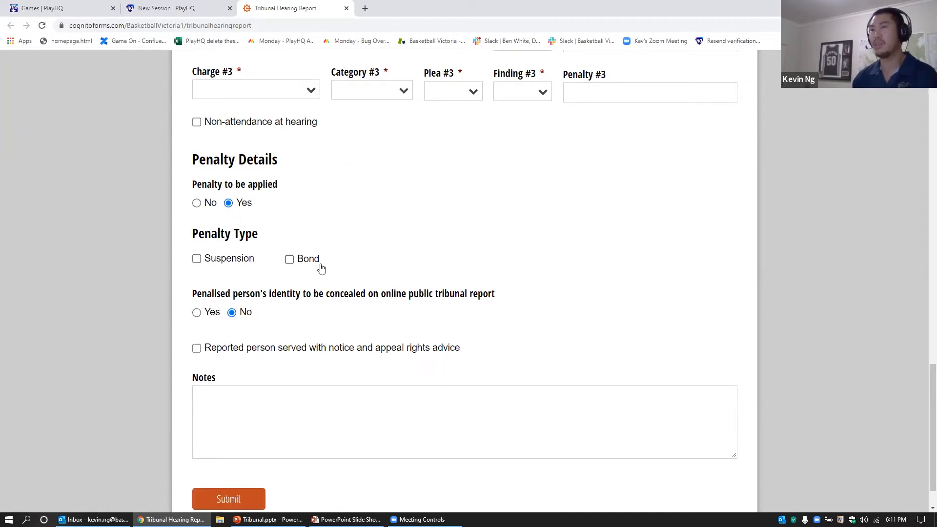
scroll(330, 255, up, 1)
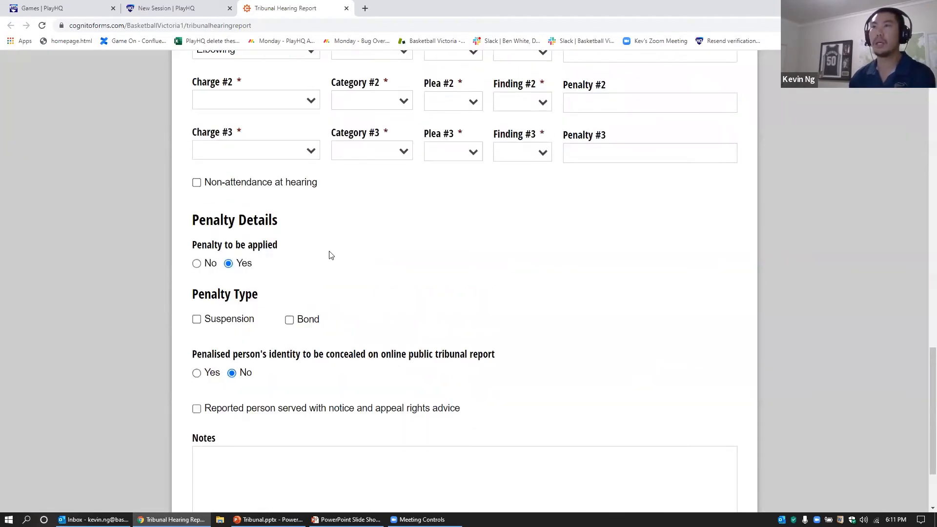
scroll(330, 254, up, 9)
scroll(330, 252, up, 1)
click(247, 127)
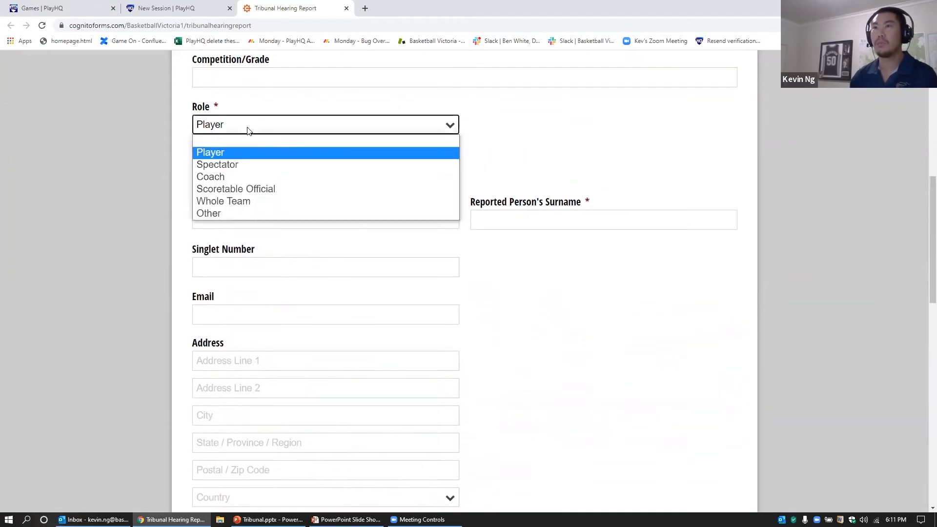
click(246, 201)
scroll(605, 318, down, 1)
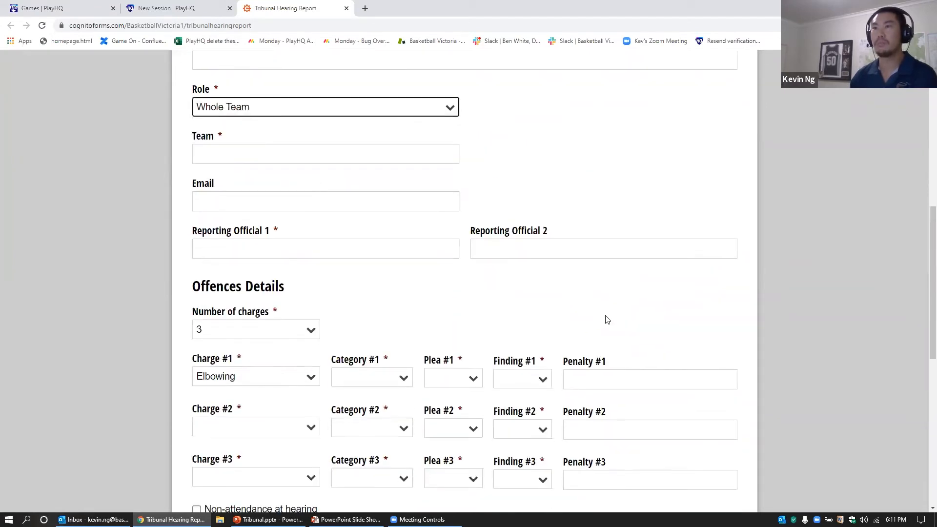
scroll(605, 317, down, 5)
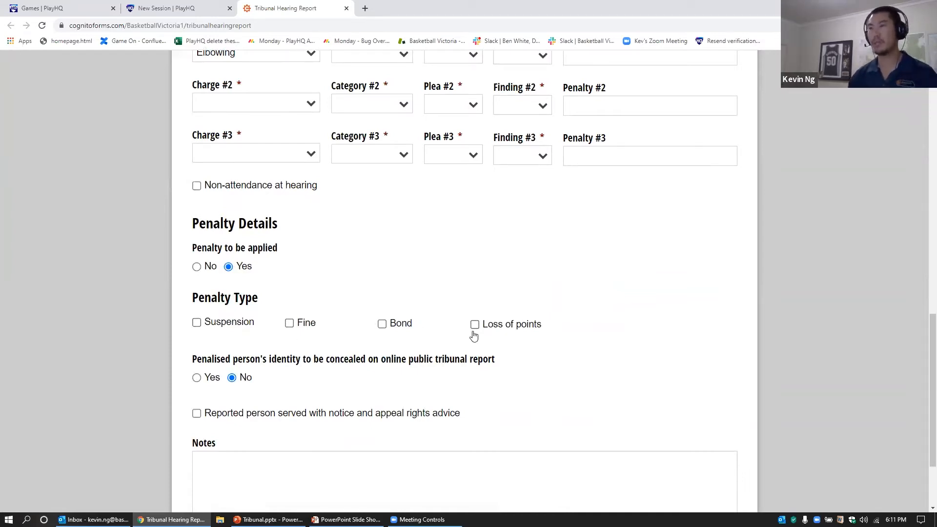
Step: Tick Suspension, Banned from venues, Fine, Bond and Loss of points as penalty types
click(236, 327)
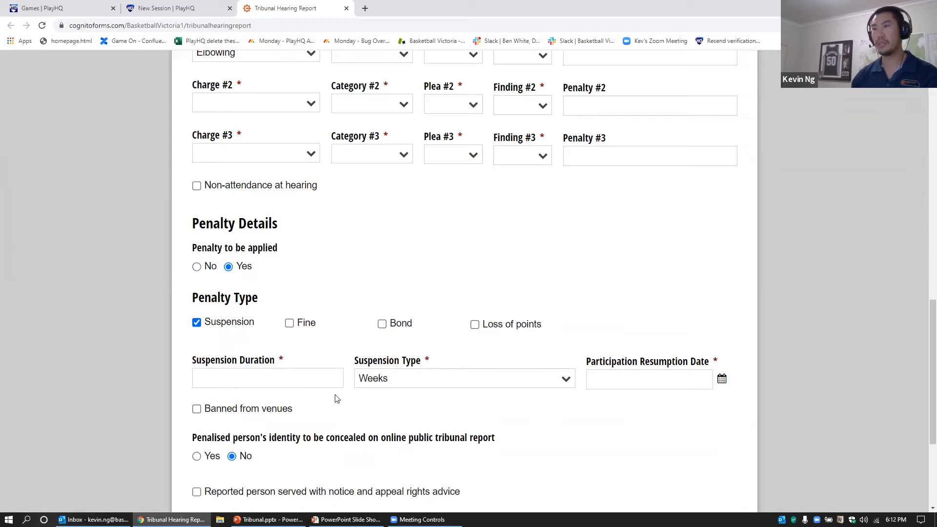
click(248, 411)
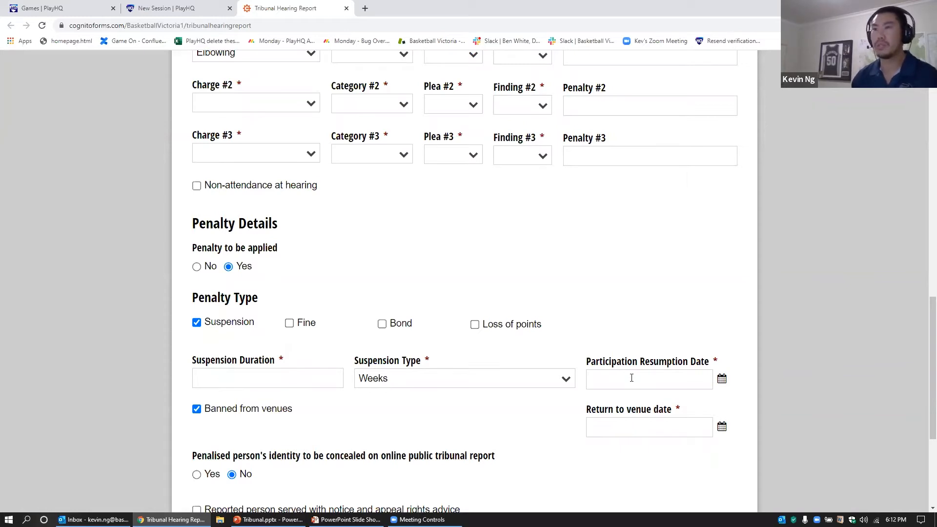
scroll(307, 322, down, 1)
click(306, 276)
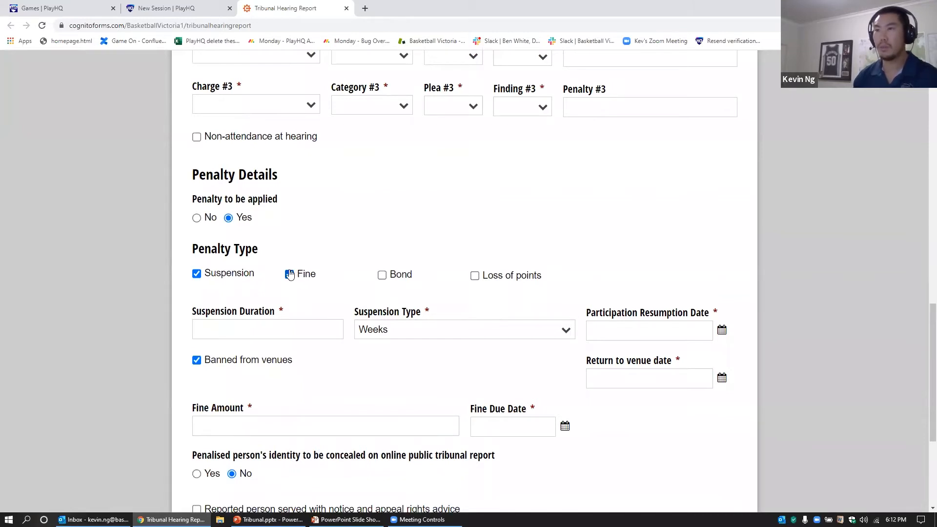
click(402, 277)
scroll(402, 279, down, 2)
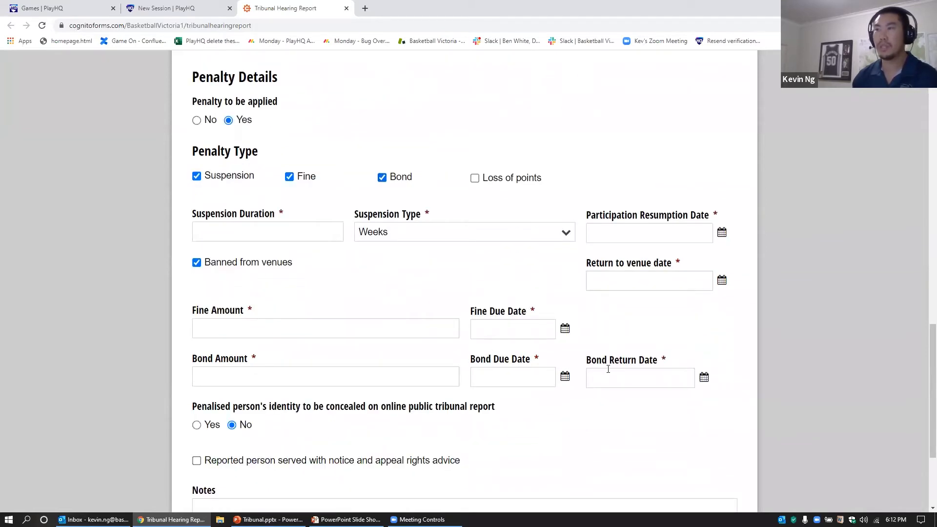
click(490, 184)
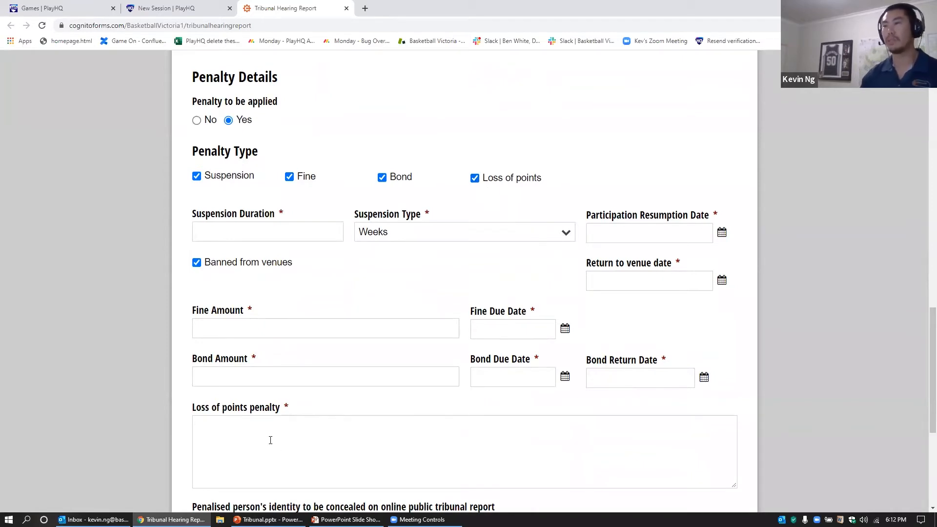
scroll(194, 437, down, 4)
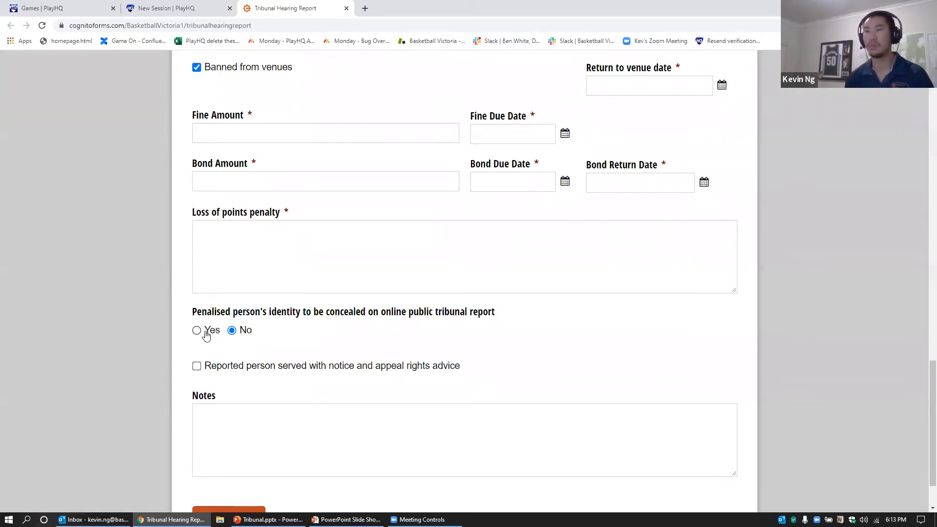
Step: Tick 'Reported person served with notice and appeal rights advice' and return to the form's top
click(196, 370)
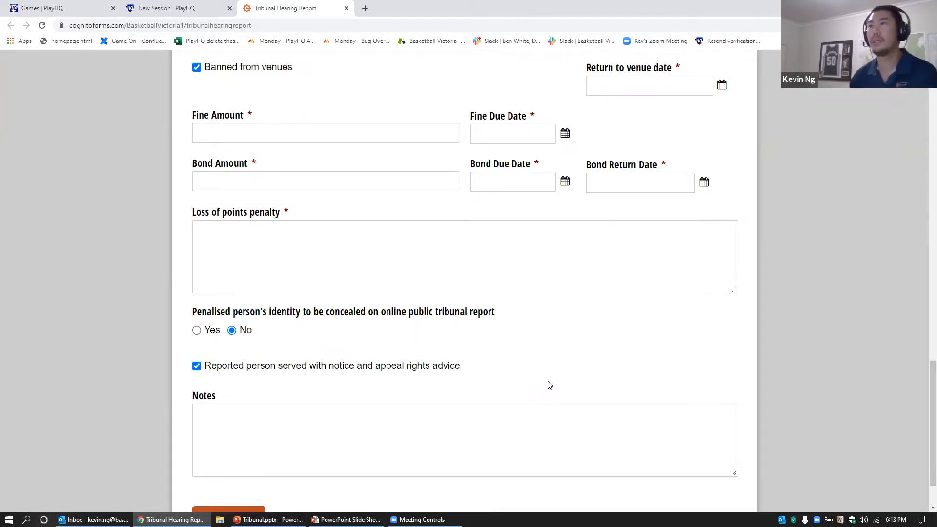
scroll(546, 384, up, 6)
scroll(549, 384, up, 3)
scroll(550, 385, up, 15)
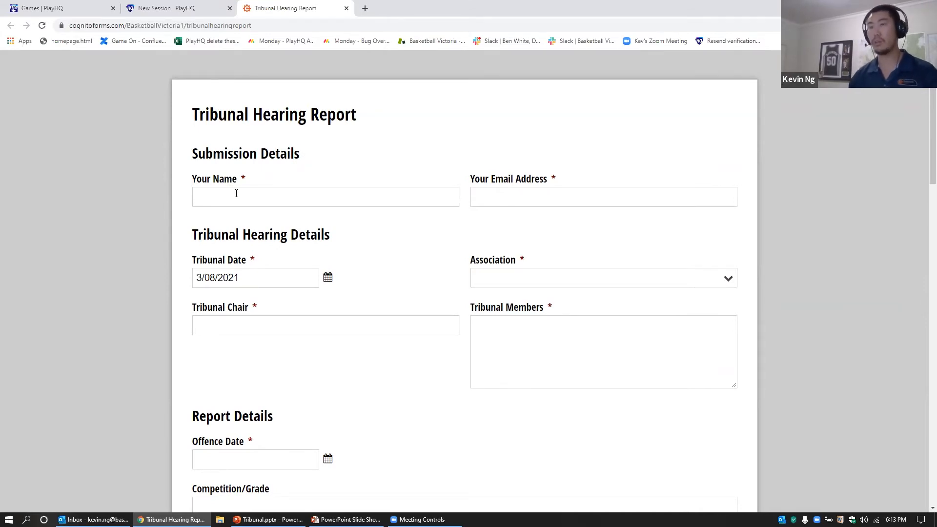
Step: Enter the submitter's full name and e-mail address, correcting the address's local part
click(237, 193)
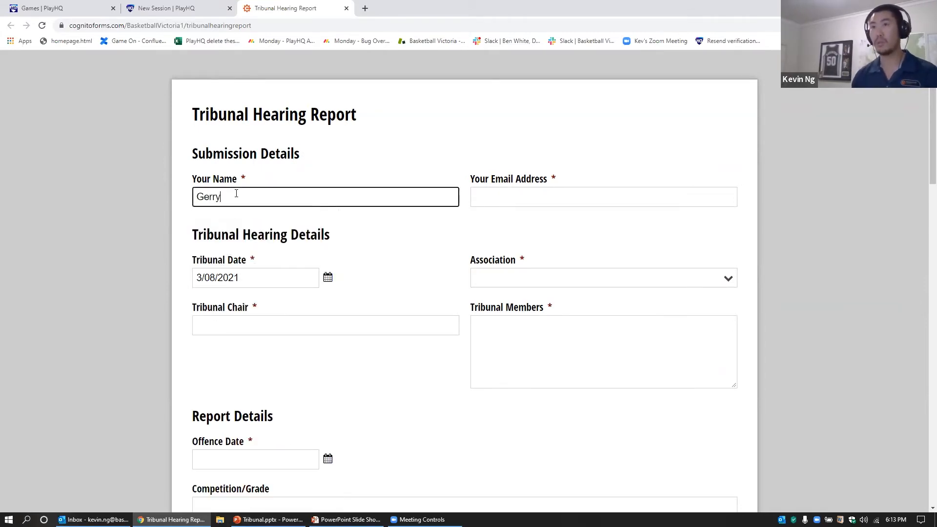
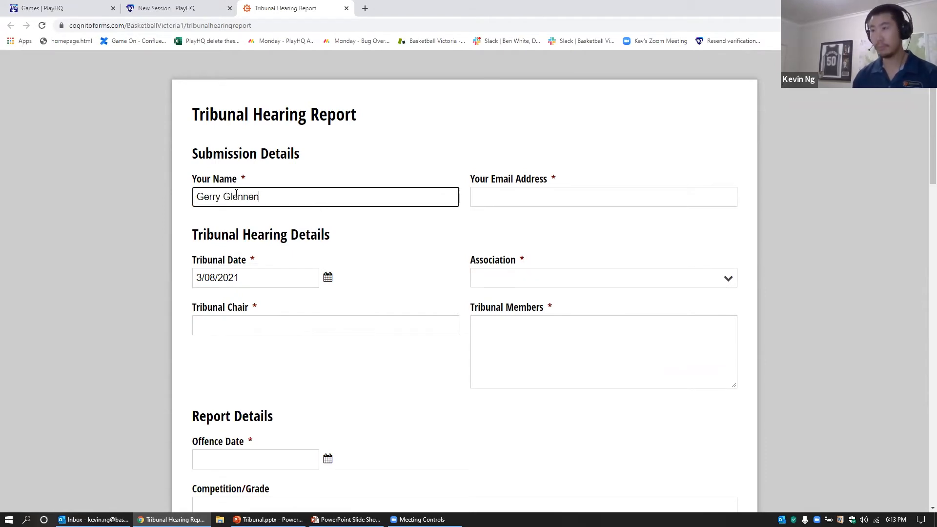
click(546, 198)
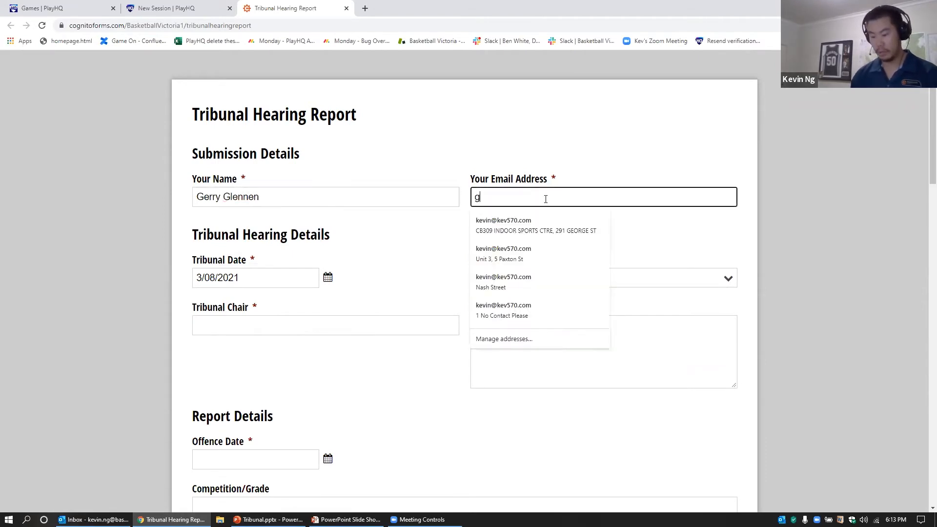
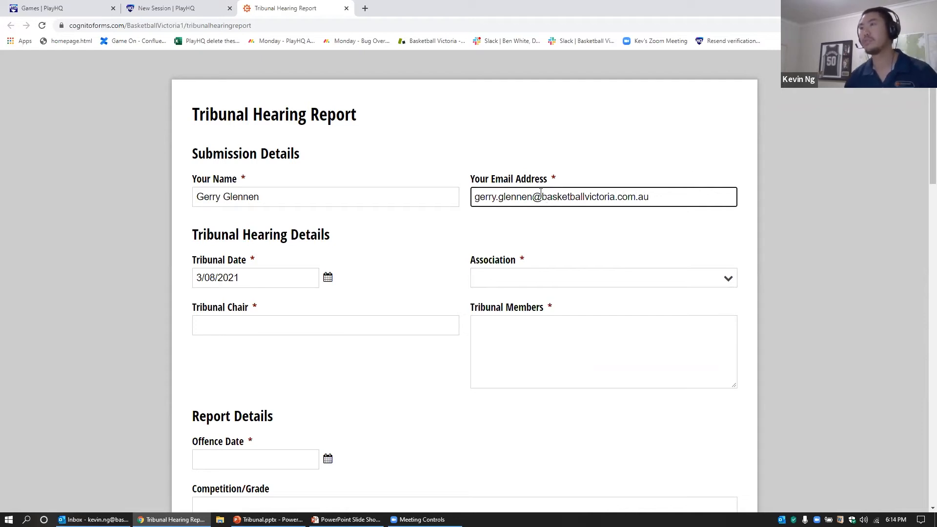
double_click(531, 197)
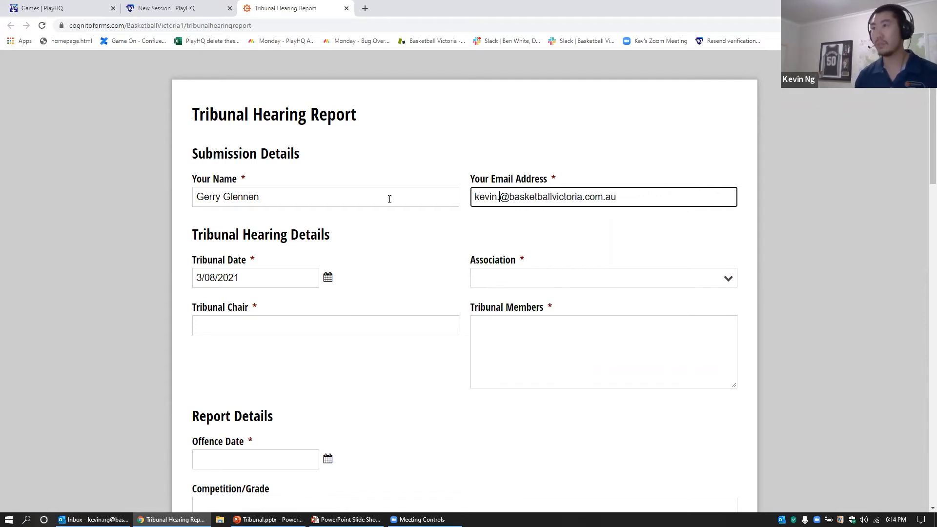
click(632, 246)
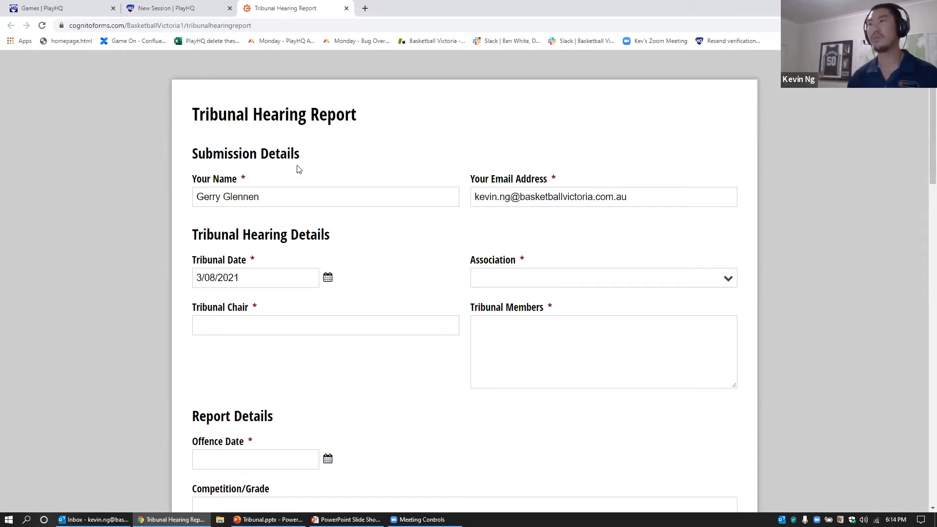
Step: Set Tribunal Date to 2/08/2021 and Association to Melton
scroll(299, 168, down, 1)
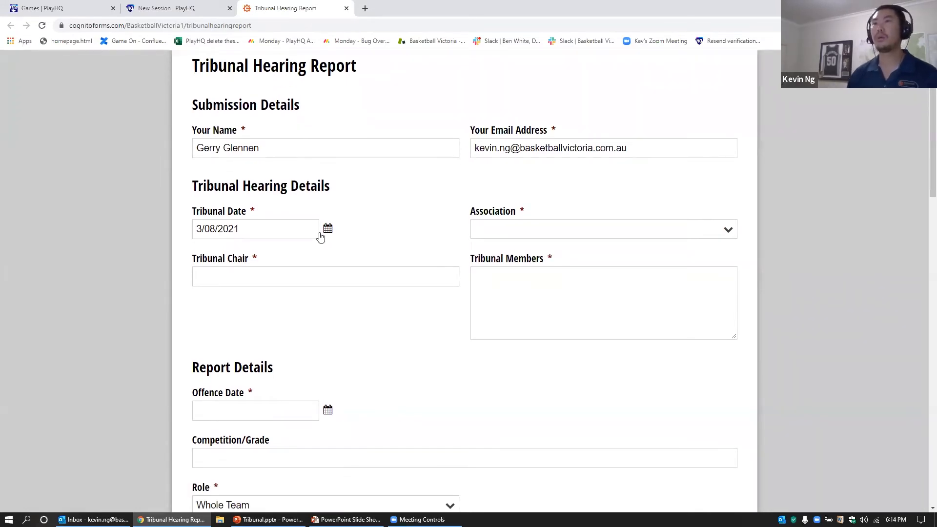
click(327, 230)
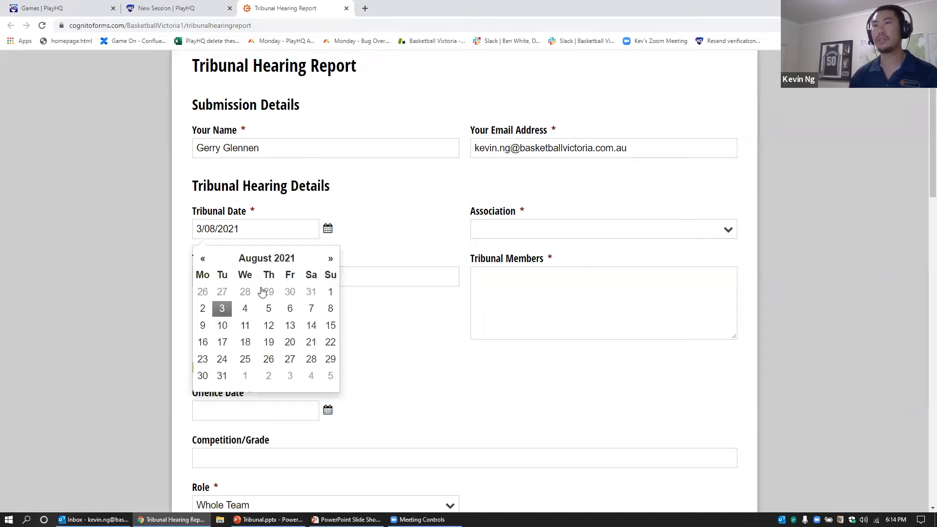
click(203, 312)
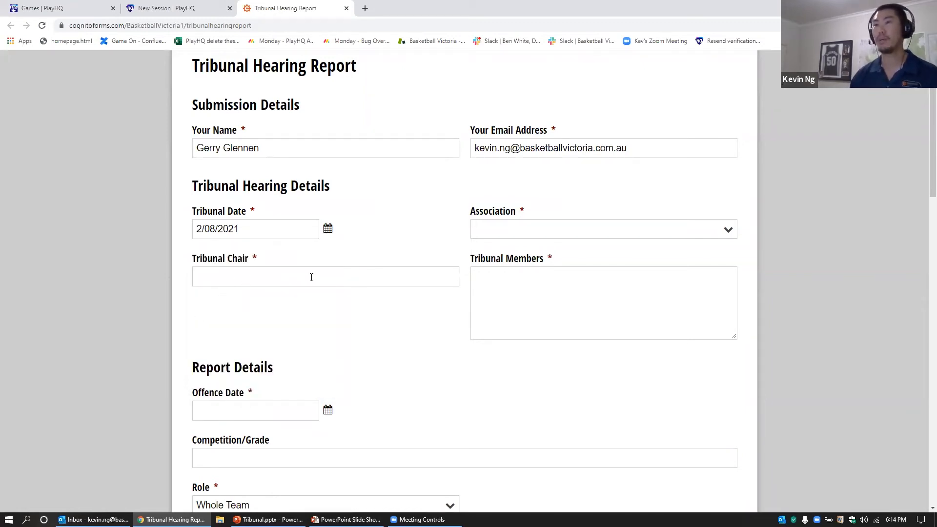
click(543, 233)
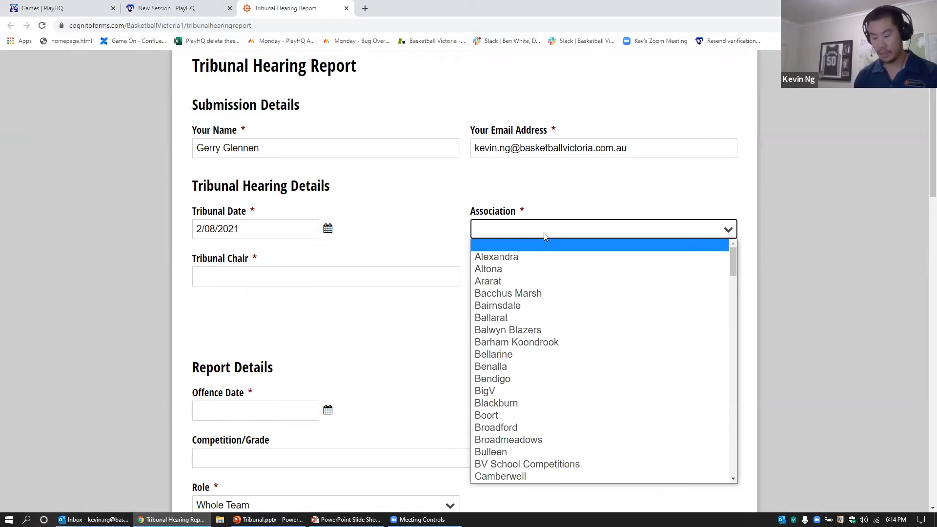
text(melt)
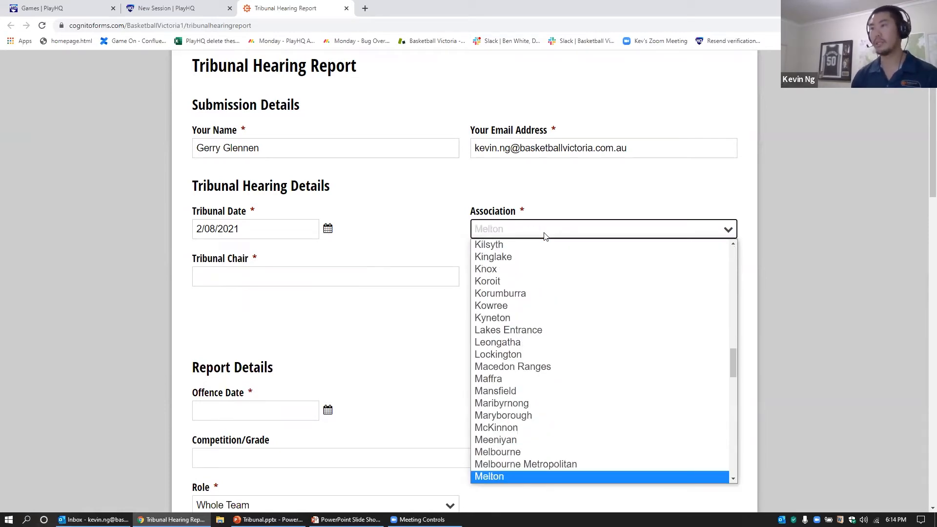
click(521, 477)
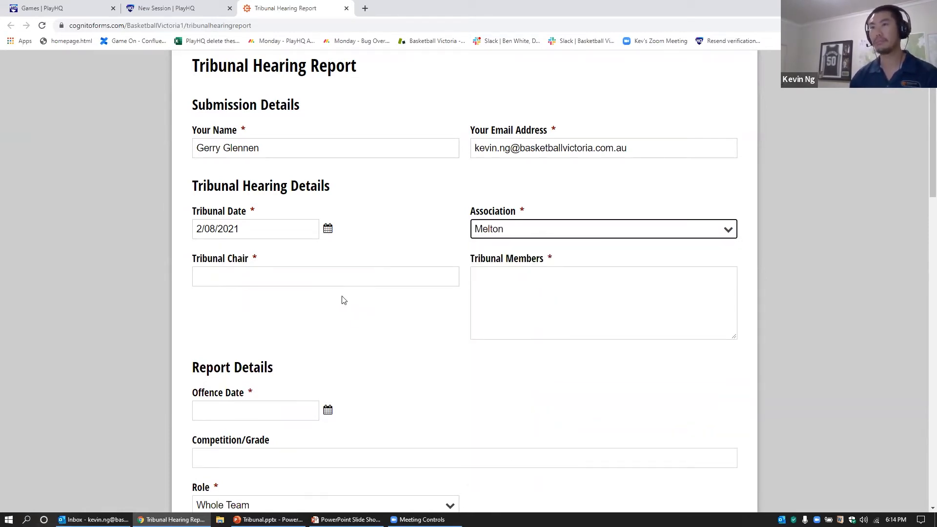
Step: Fill in the Tribunal Chair from the suggestion and type the two tribunal members' names
click(266, 276)
text(Gl)
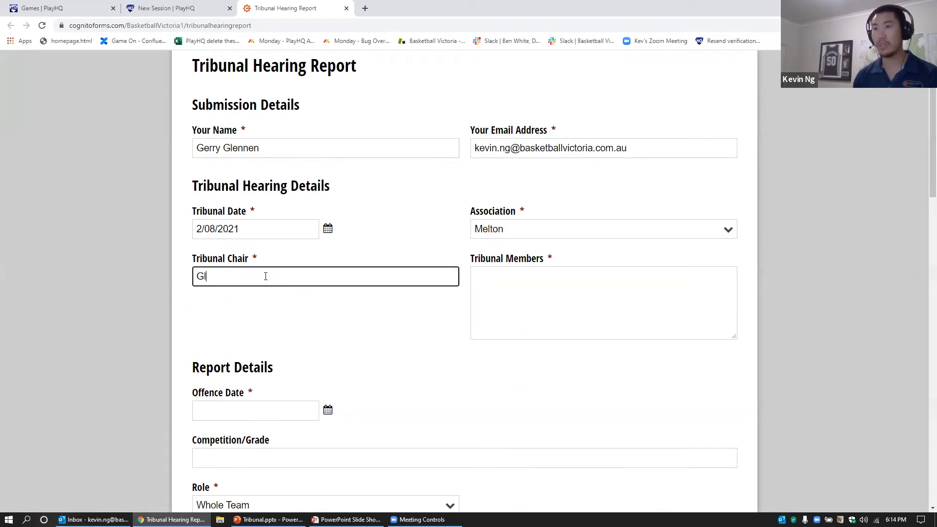
key(BackSpace)
text(er)
click(230, 300)
click(563, 305)
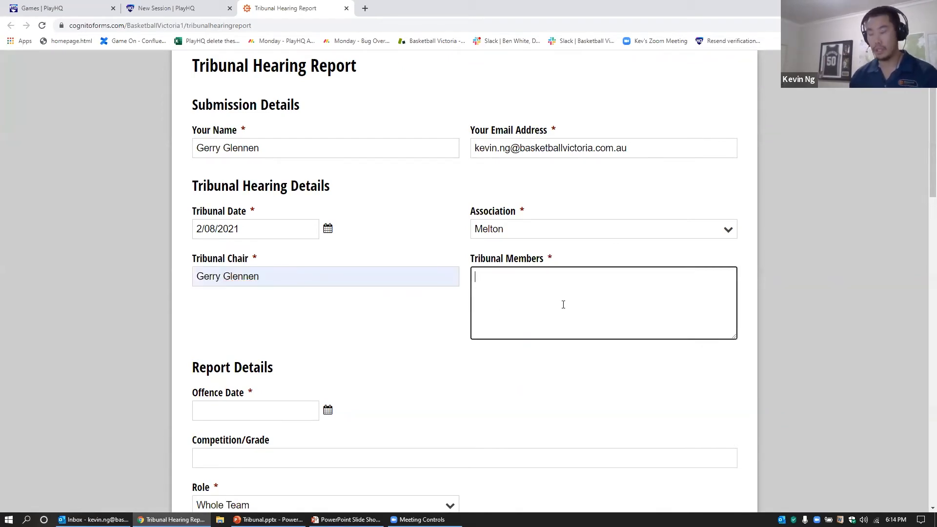
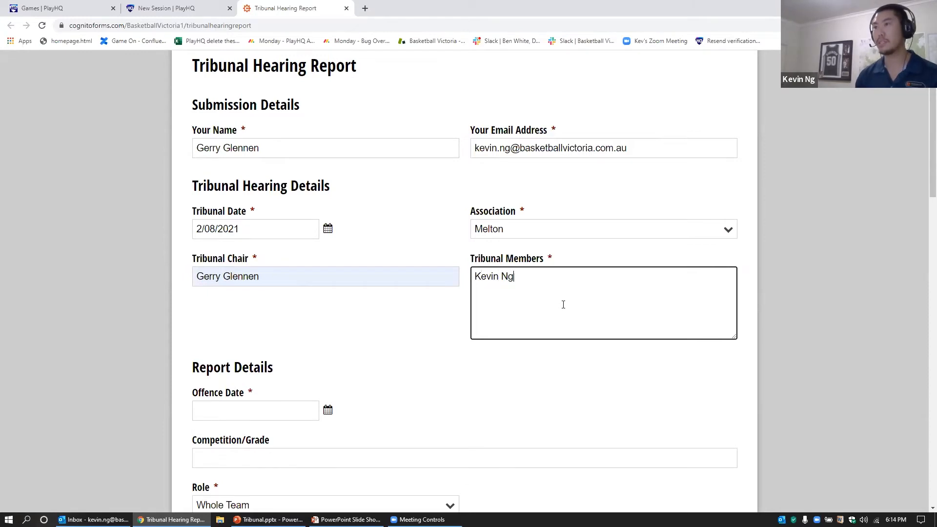
key(Return)
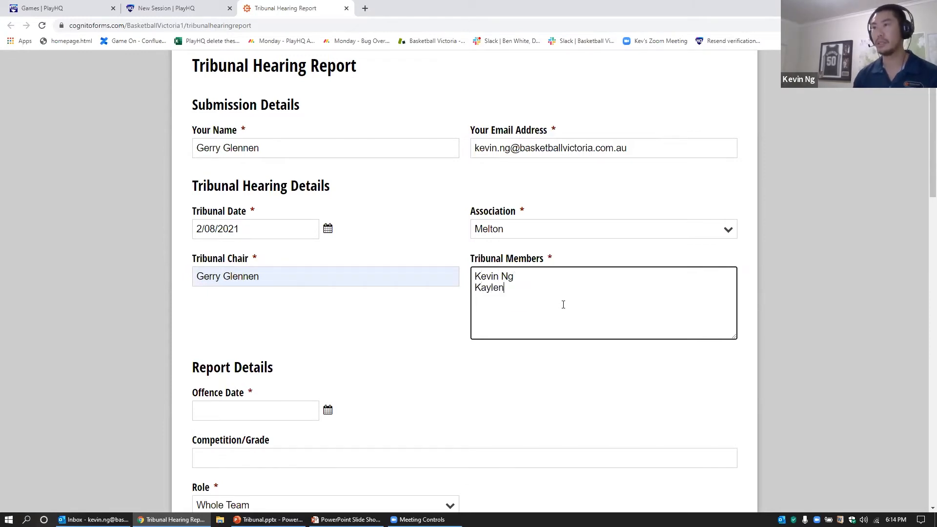
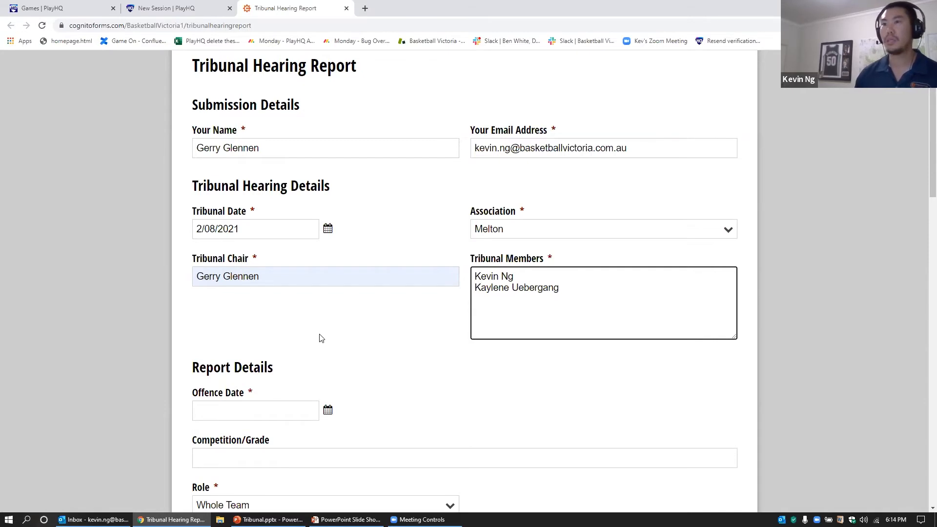
Step: Set the Offence Date to 26/07/2021
click(366, 325)
scroll(366, 326, down, 4)
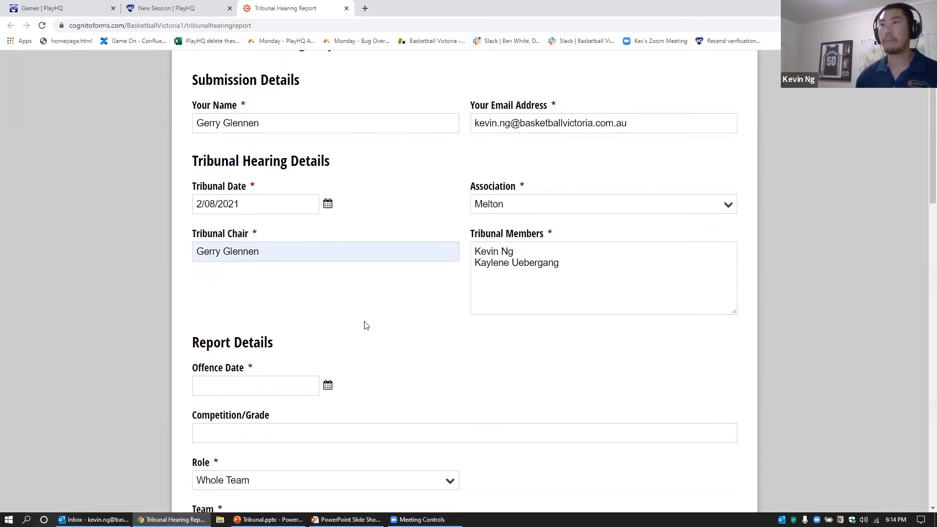
click(327, 215)
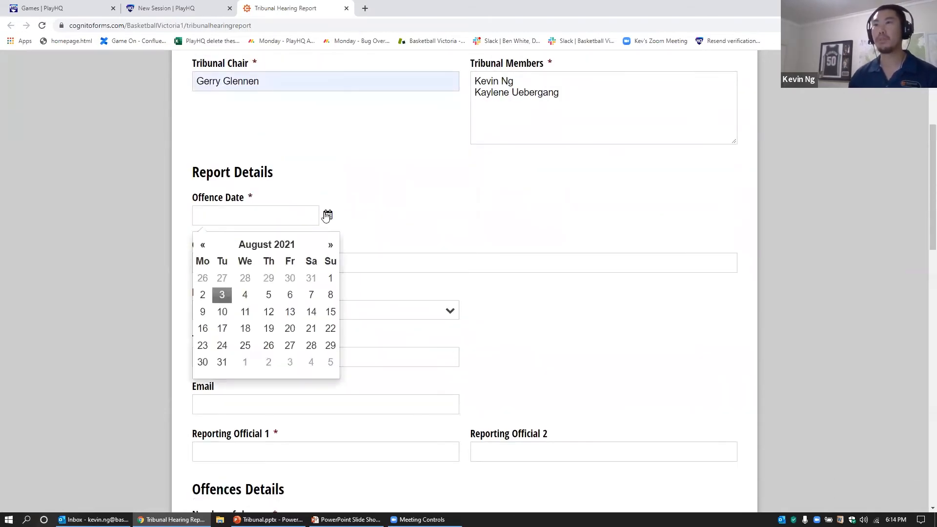
click(202, 245)
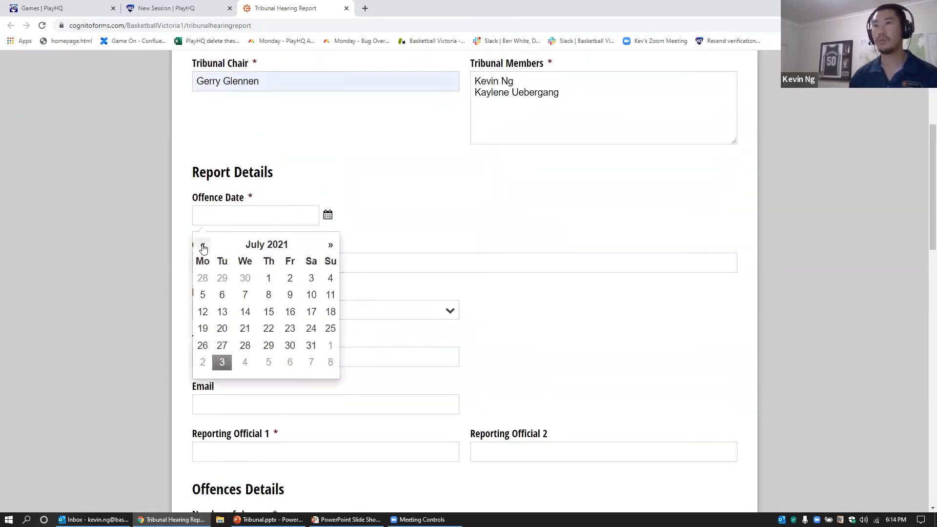
click(203, 346)
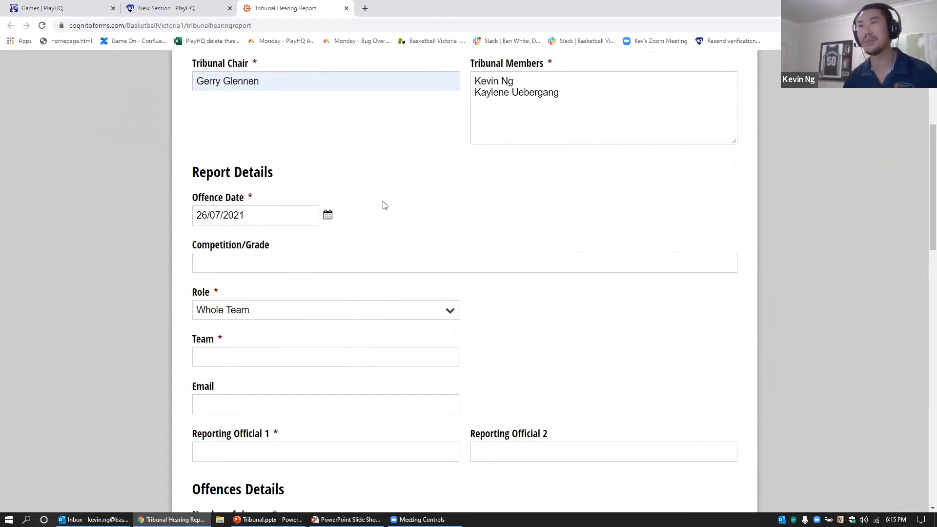
Step: Choose Monday Open Men as Competition/Grade, Player as Role and Pistons as Team
click(324, 263)
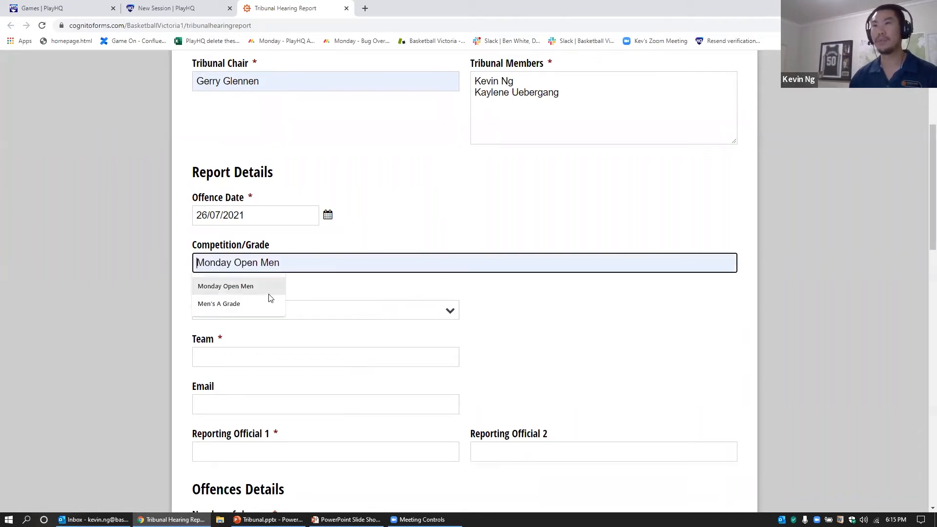
click(267, 288)
click(267, 305)
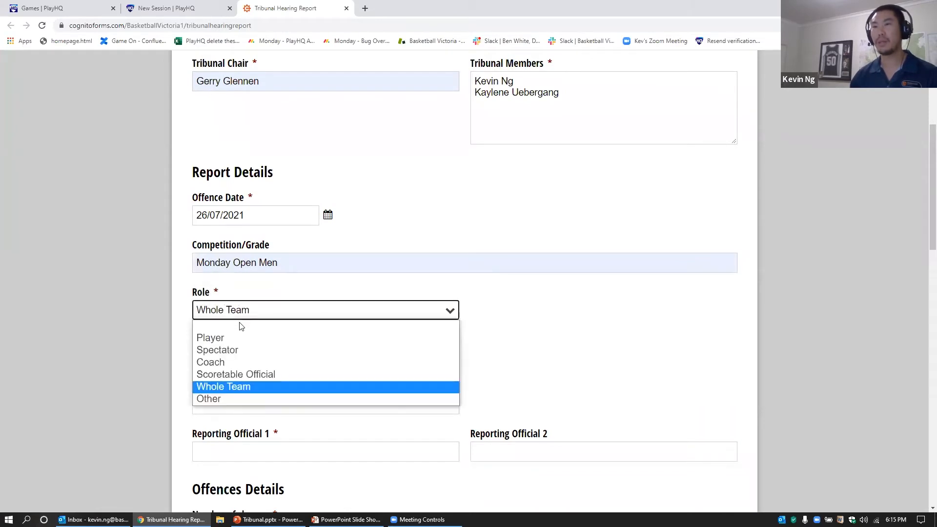
click(229, 337)
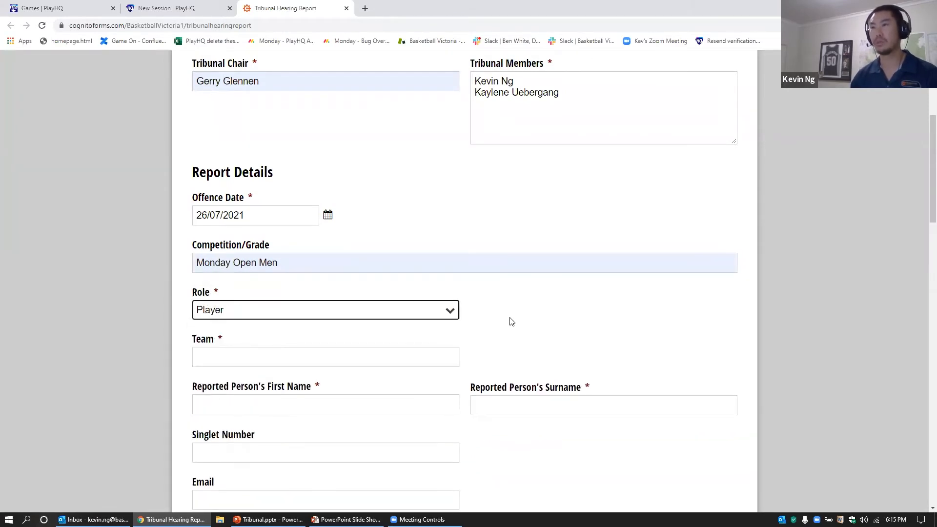
click(252, 355)
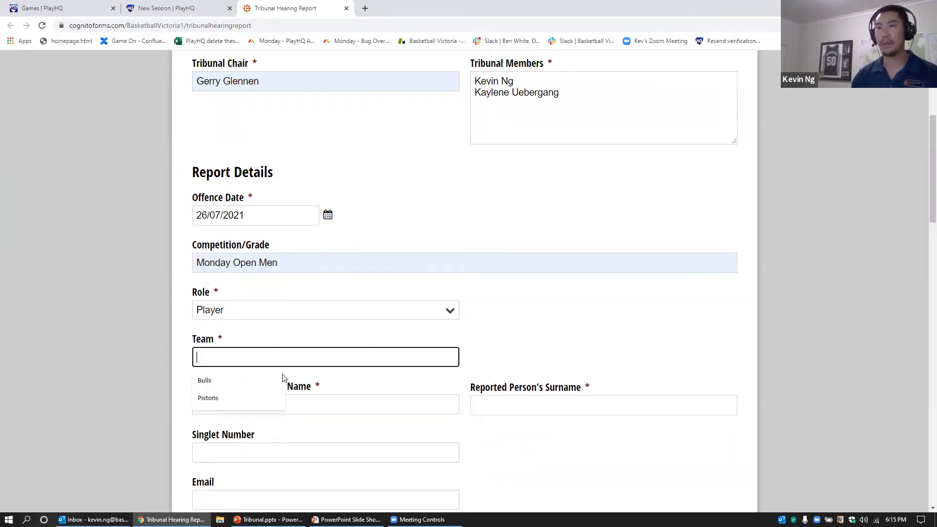
click(224, 397)
scroll(607, 333, down, 2)
Step: Enter the reported person's first name and surname, and singlet number 10
scroll(607, 333, down, 1)
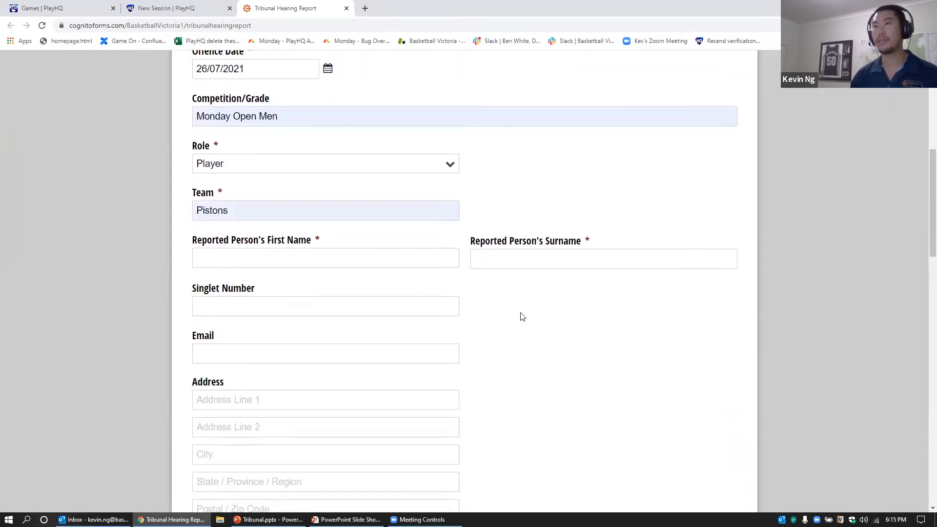
click(244, 258)
text(Dennis Rodman)
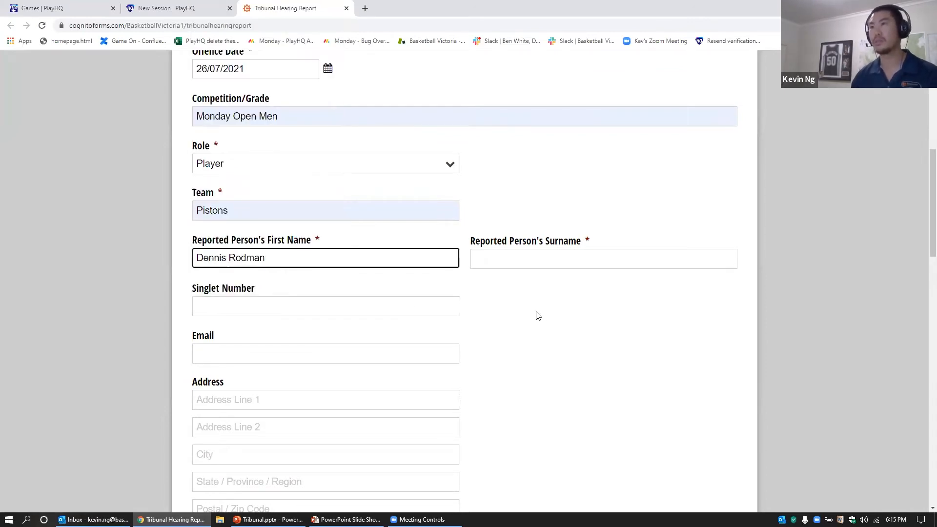
key(ctrl+shift+Left)
key(BackSpace)
click(518, 259)
text(Rodman)
click(431, 307)
text(10)
click(553, 313)
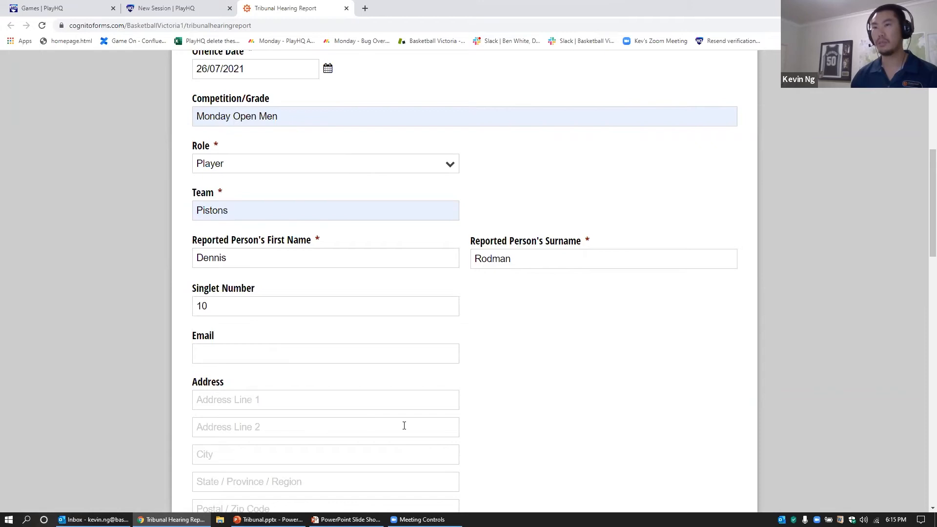
Step: Type the first reporting official's name into Reporting Official 1
scroll(562, 422, down, 1)
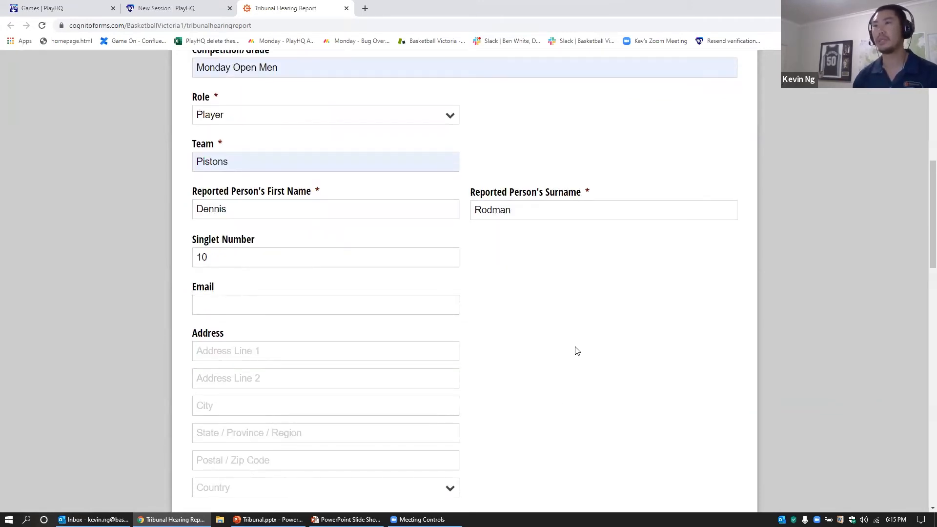
scroll(576, 351, down, 6)
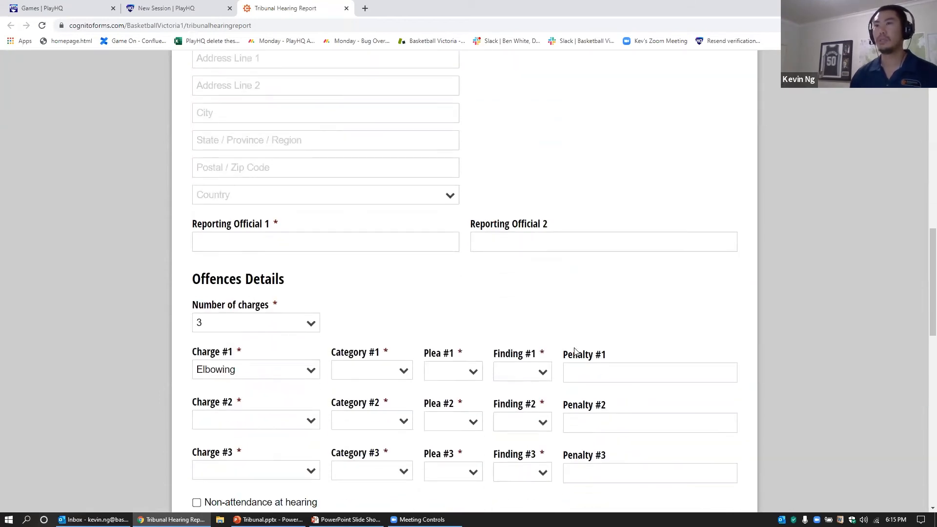
click(290, 245)
click(497, 260)
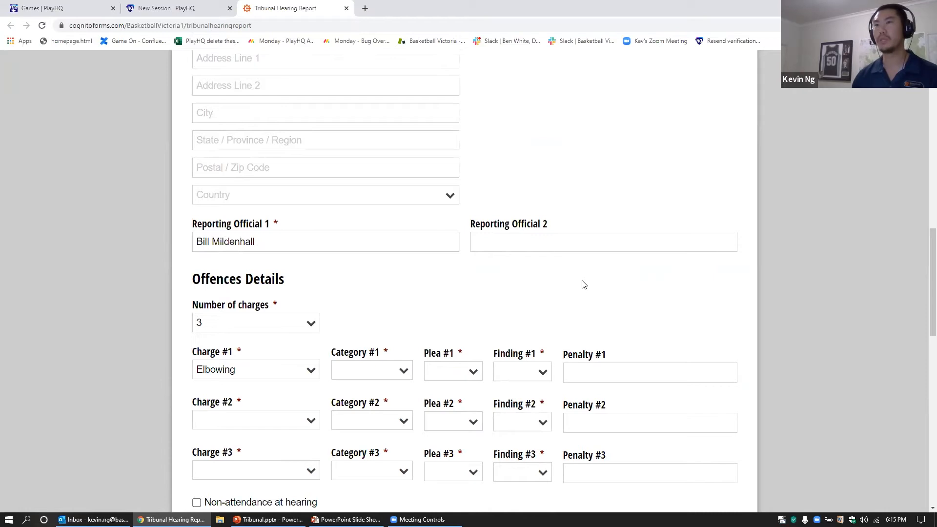
scroll(583, 284, down, 1)
Step: Switch Number of charges to 2 and then back to 3
click(307, 274)
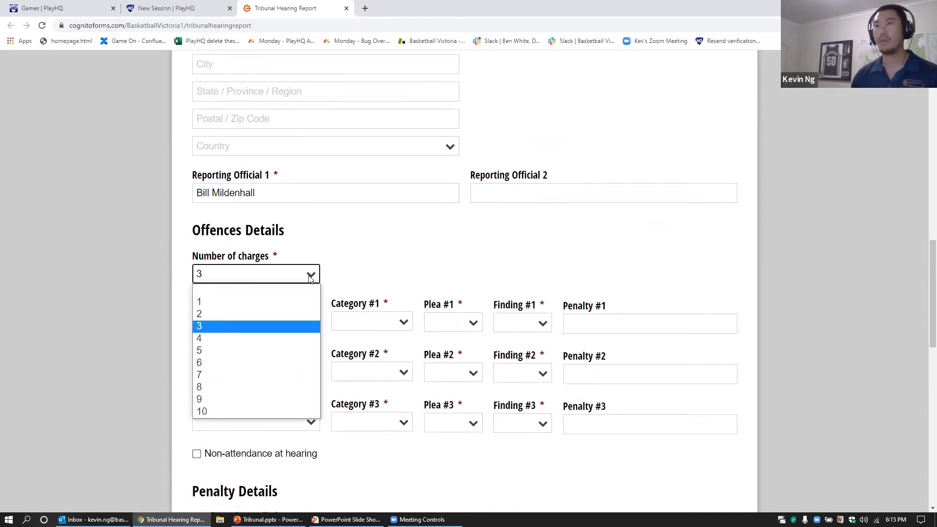
click(264, 315)
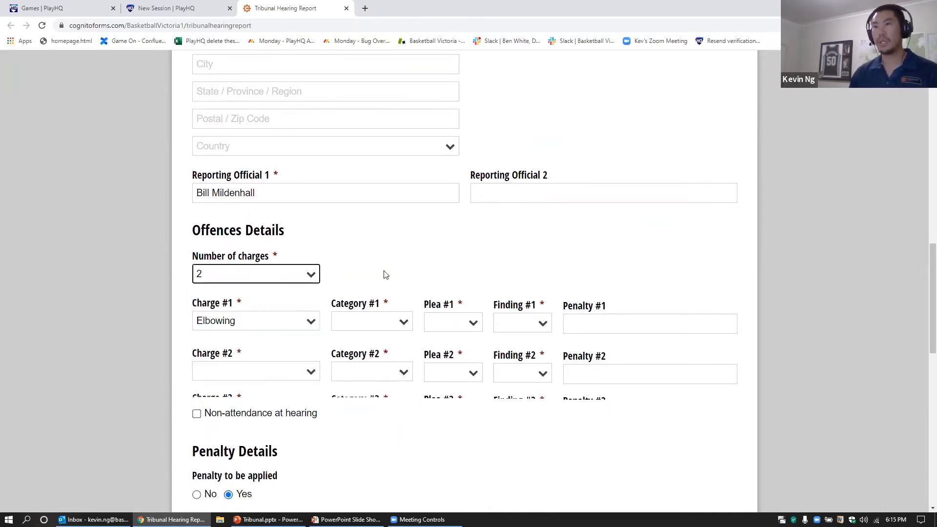
click(296, 274)
click(244, 330)
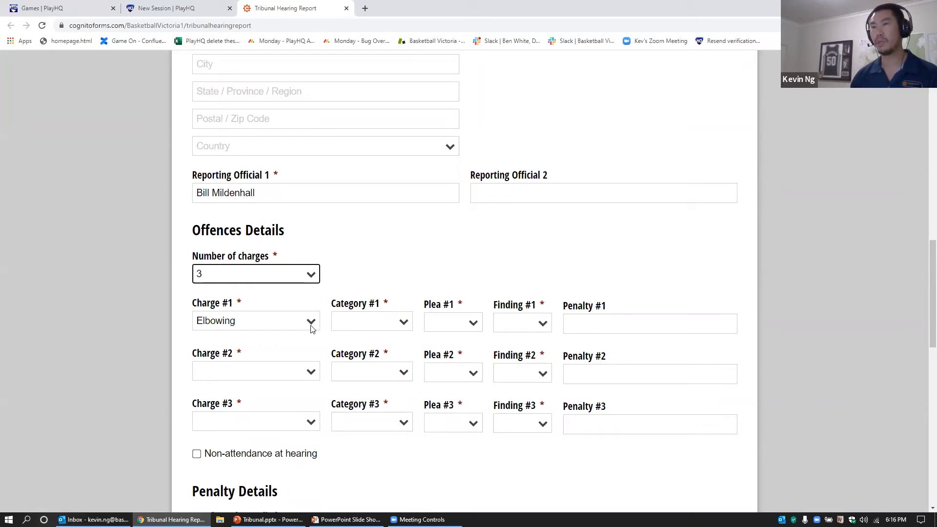
Step: Give charge 1 Category A - Against another person, Guilty plea and Guilty finding
click(403, 328)
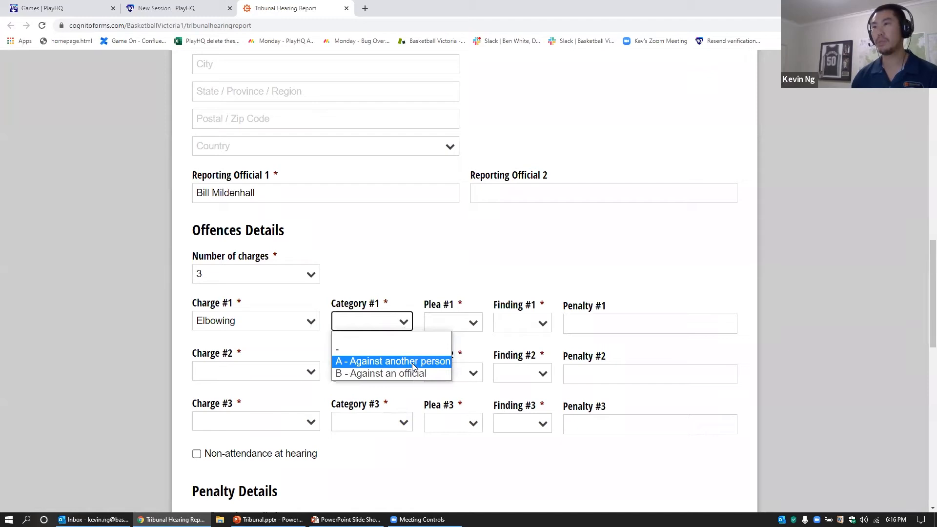
click(412, 362)
click(471, 325)
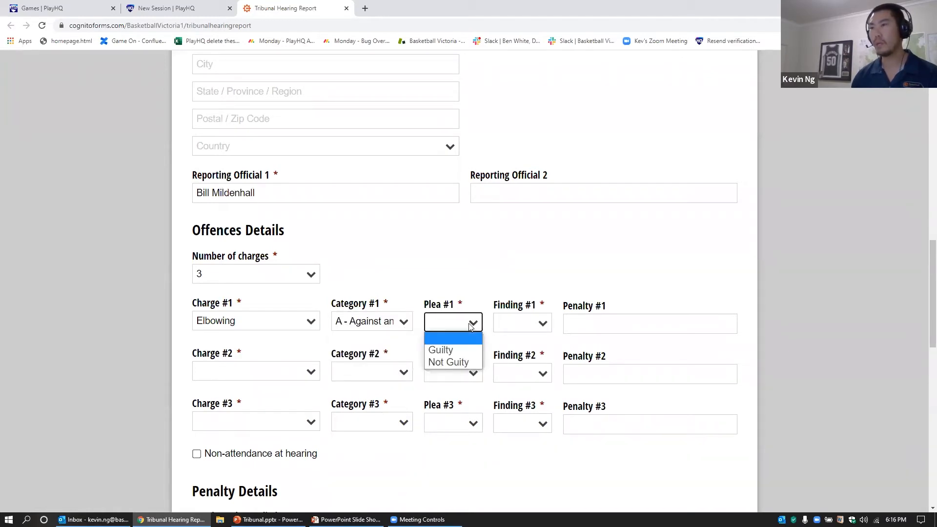
click(462, 350)
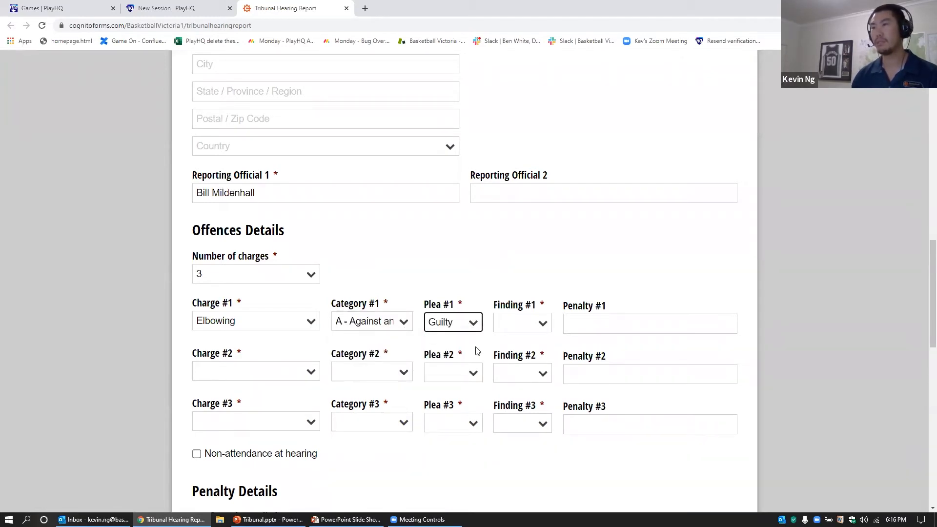
click(523, 326)
click(520, 350)
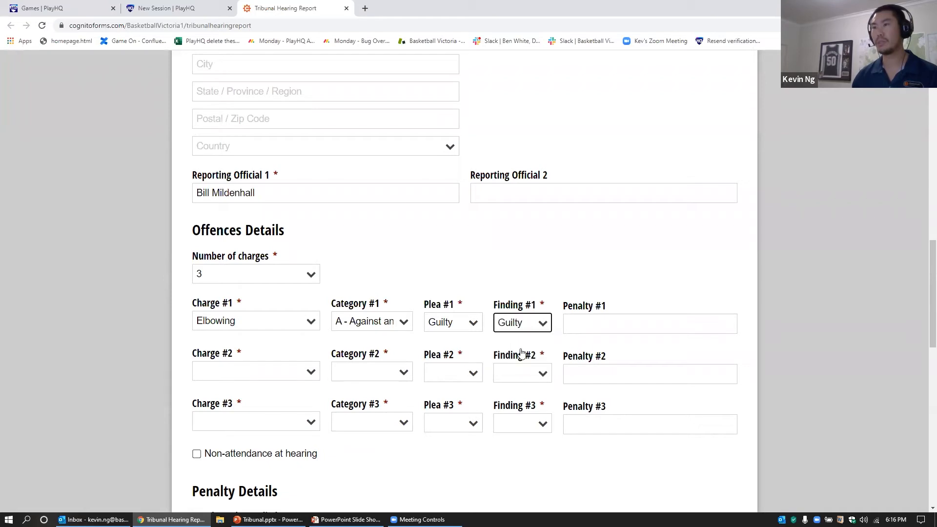
Step: Set Charge #2 to Offensive language, dash category, Not Guilty plea, Guilty finding
click(264, 372)
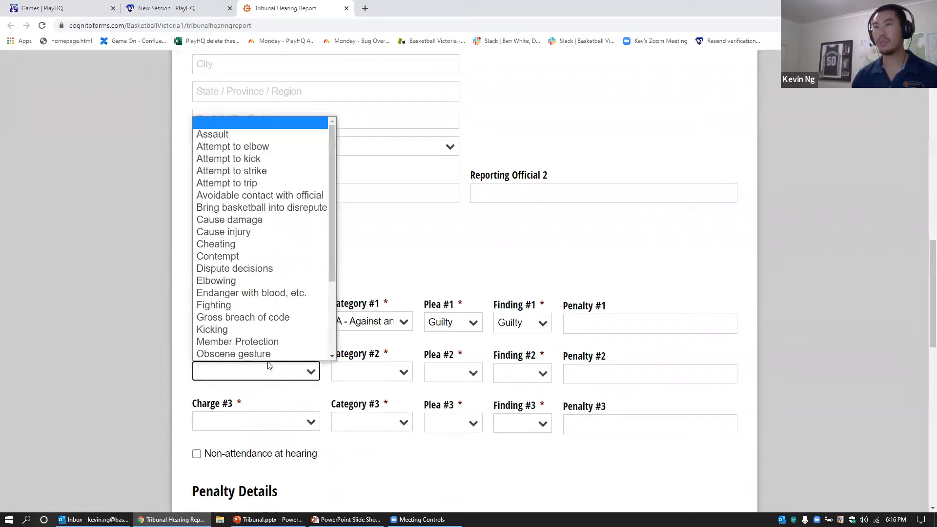
scroll(268, 361, down, 1)
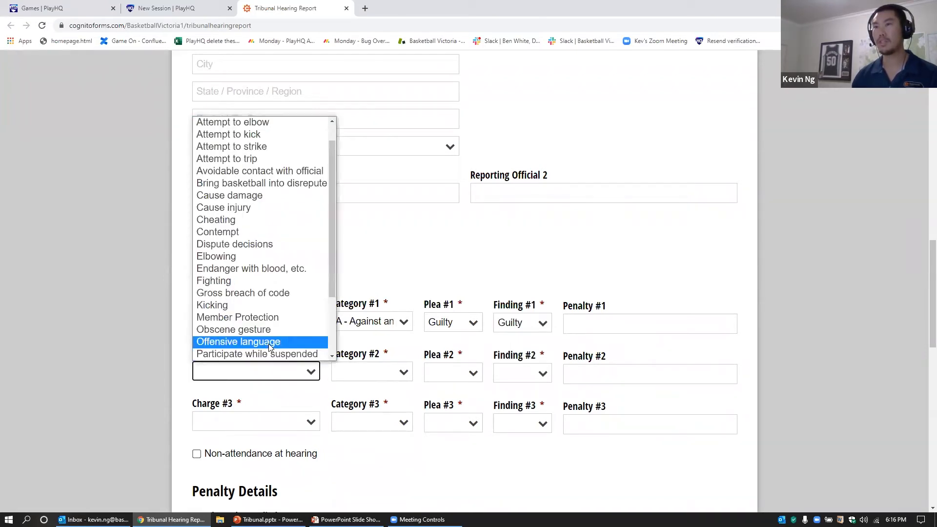
click(268, 344)
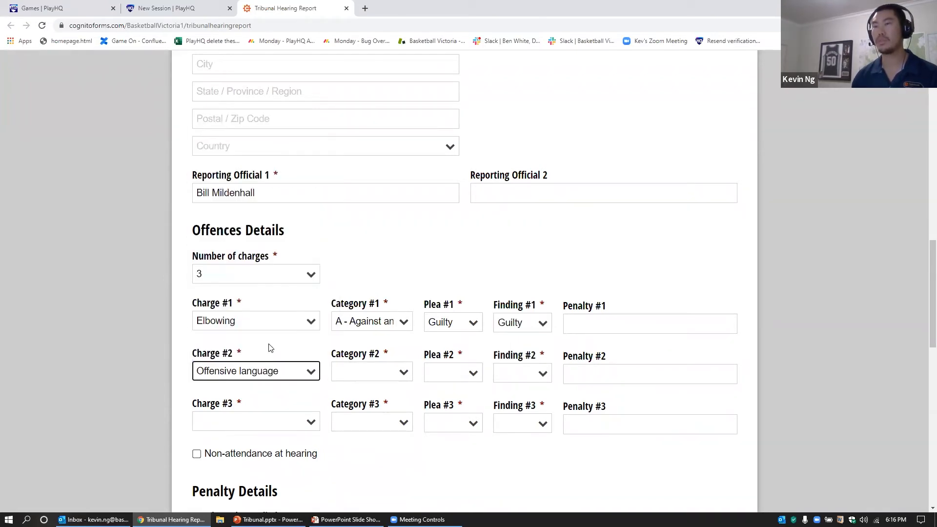
click(364, 375)
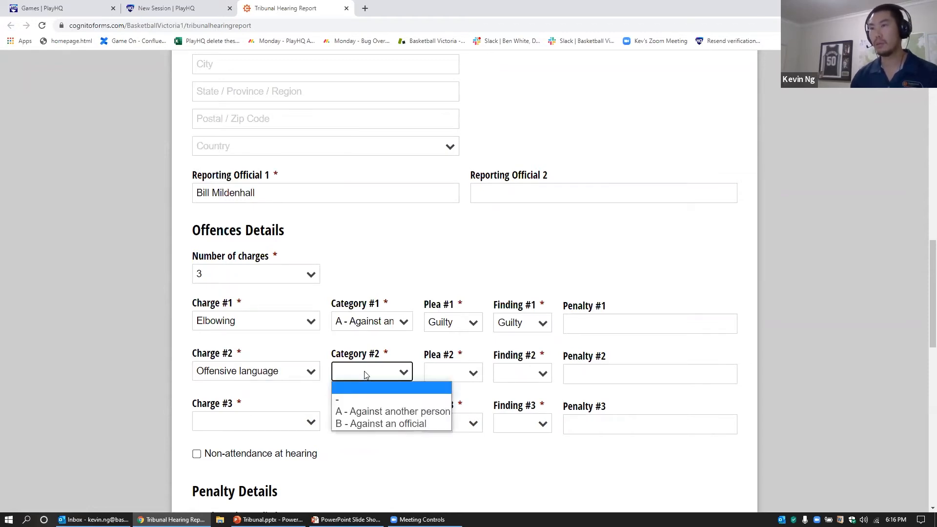
click(370, 399)
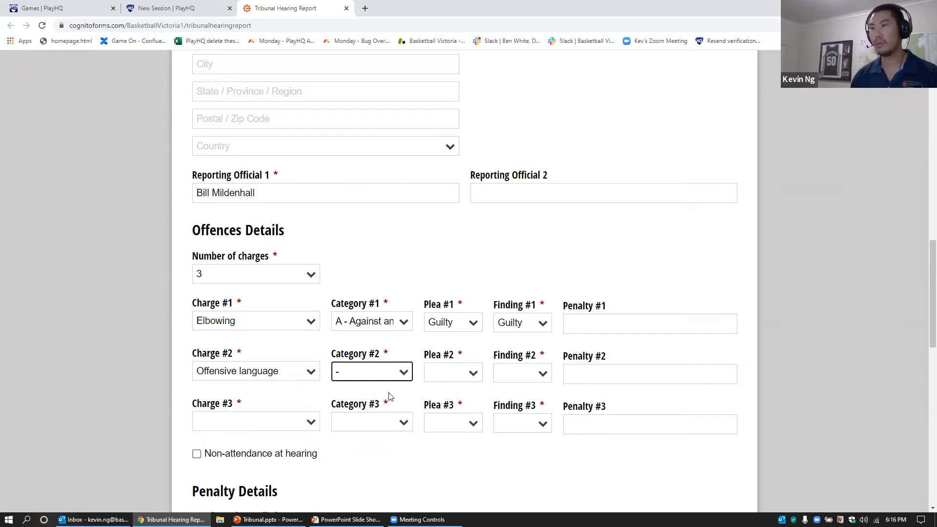
click(459, 375)
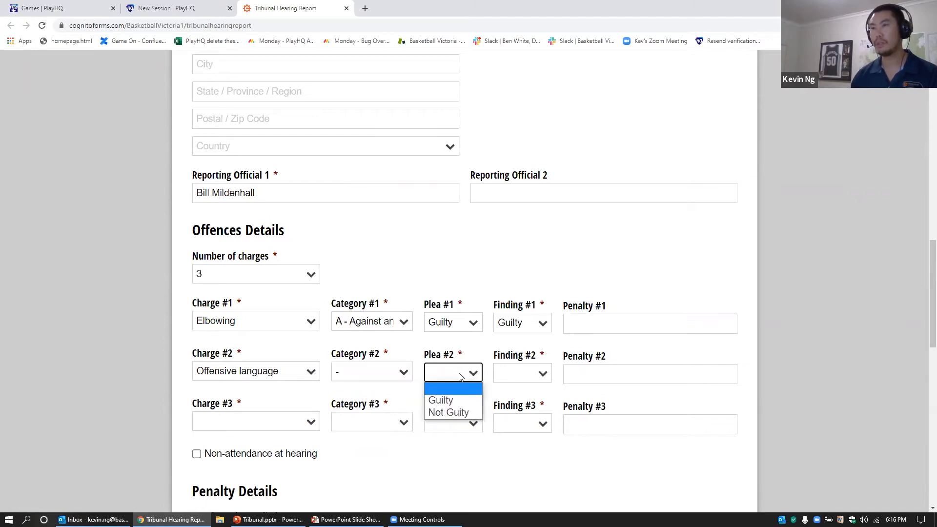
click(456, 414)
click(518, 378)
click(518, 400)
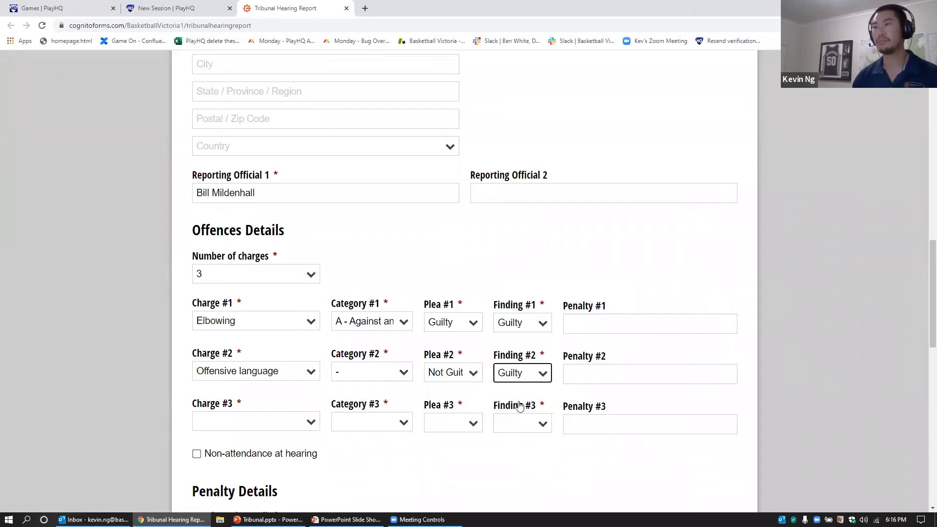
Step: Set Charge #3 to Obscene gesture with dash category and Not Guilty plea
click(225, 423)
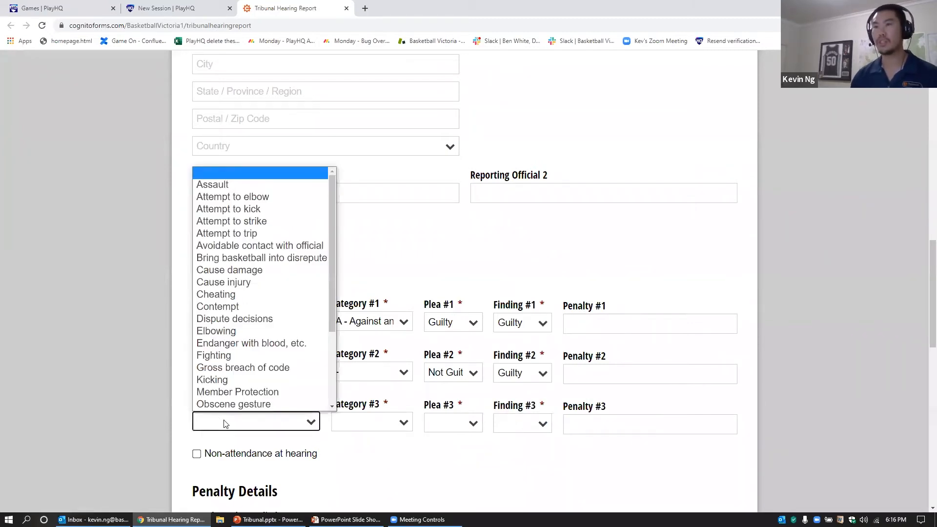
scroll(231, 407, down, 1)
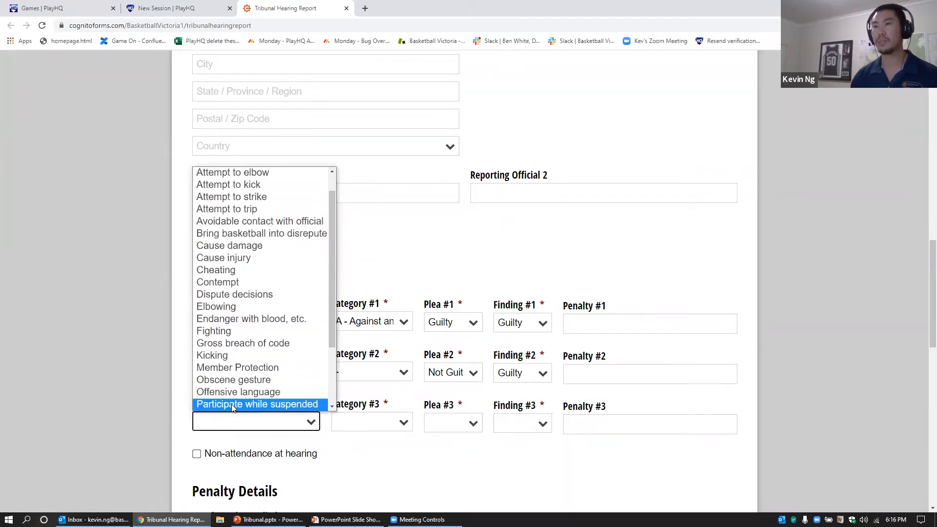
click(242, 381)
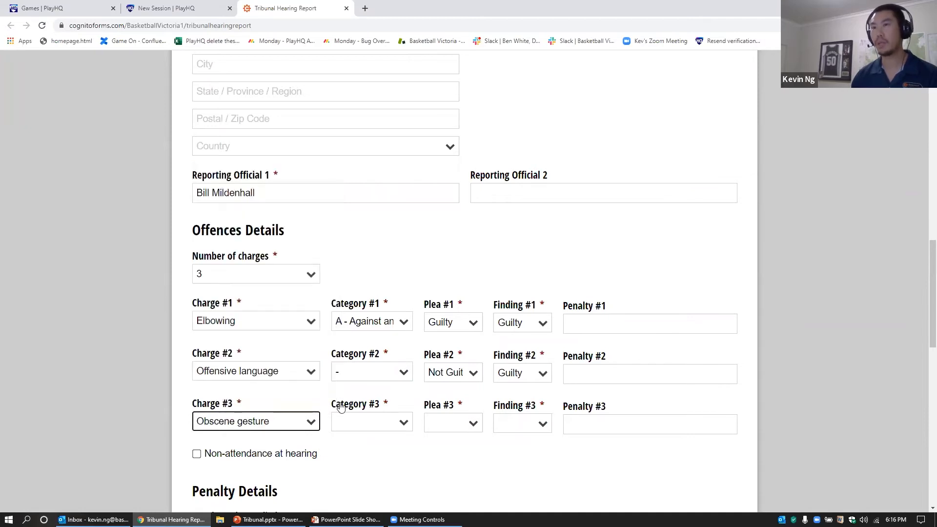
click(370, 423)
click(375, 439)
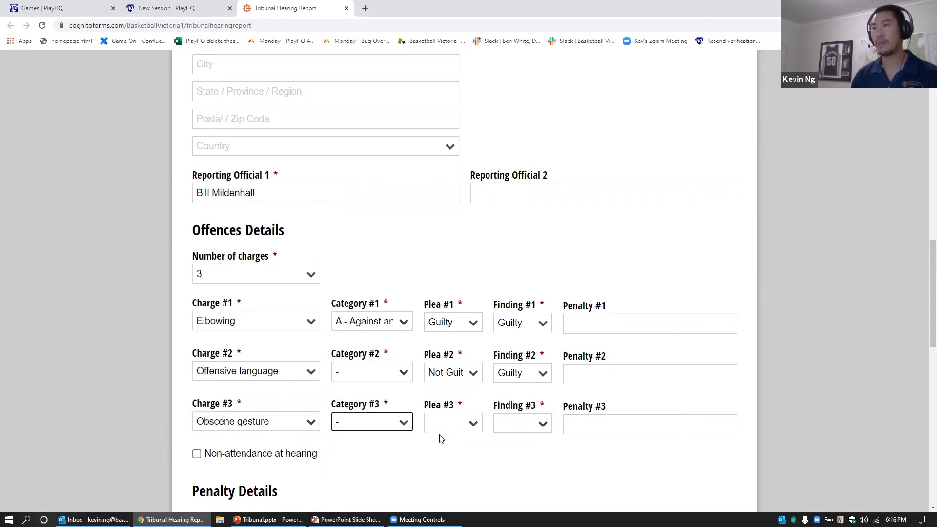
click(459, 425)
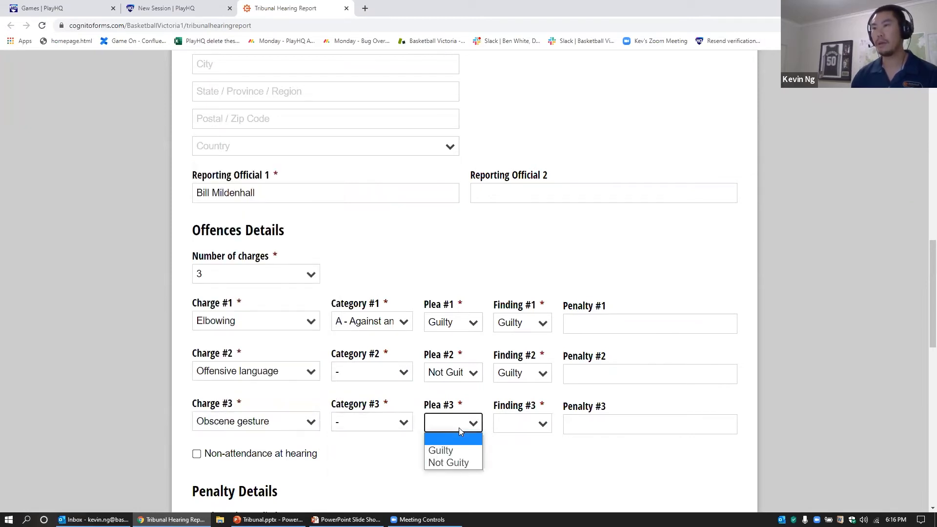
click(457, 462)
click(518, 427)
click(517, 462)
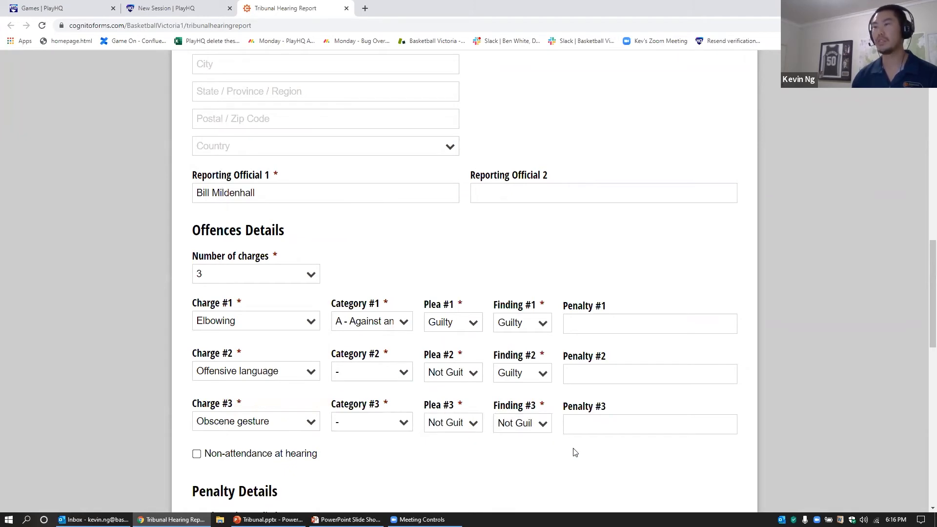
scroll(574, 452, down, 1)
Step: Untick Bond under Penalty Type so only Suspension remains checked
scroll(573, 452, down, 3)
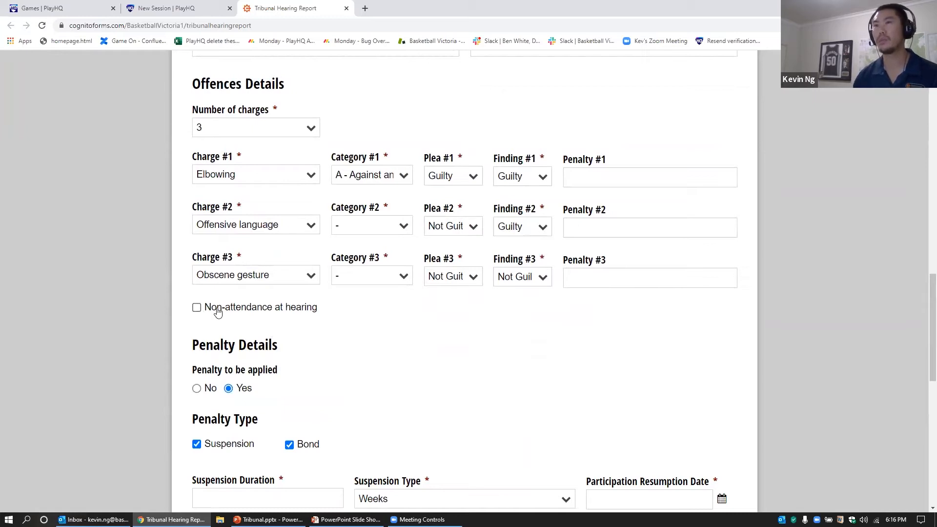
scroll(293, 339, down, 2)
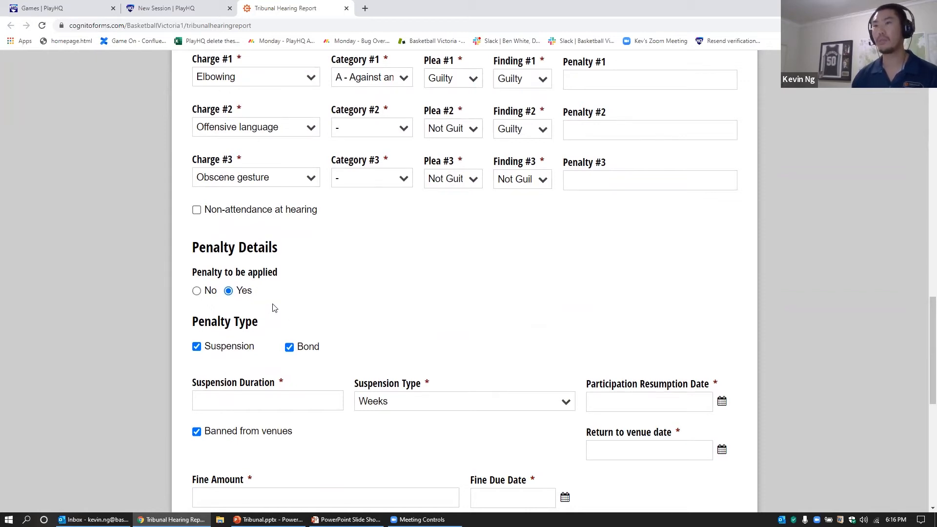
scroll(273, 307, down, 2)
click(290, 250)
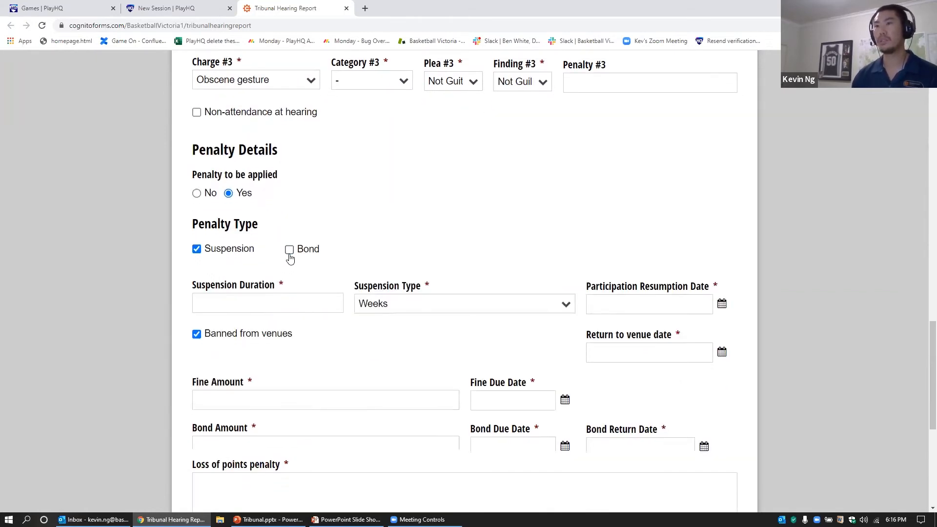
click(289, 251)
click(290, 250)
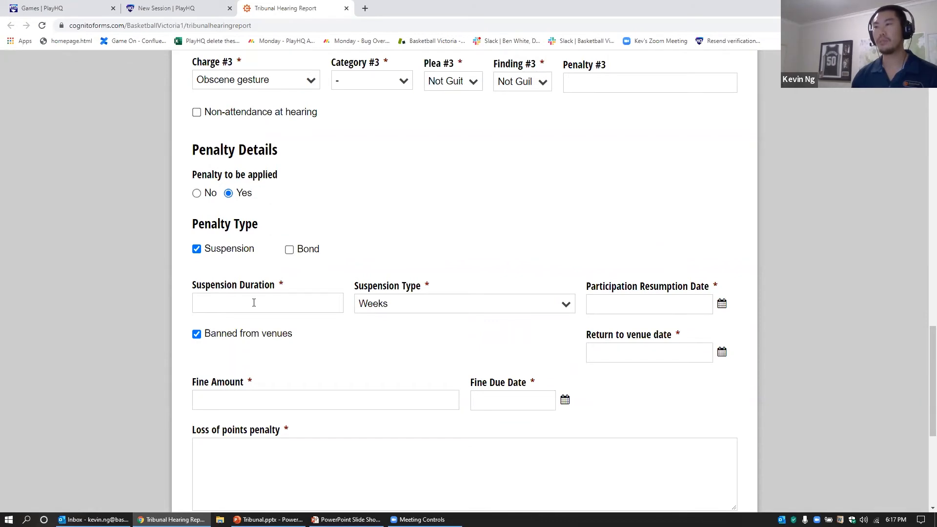
scroll(293, 283, up, 9)
scroll(309, 272, up, 2)
scroll(309, 272, down, 1)
scroll(309, 272, up, 1)
scroll(308, 274, down, 6)
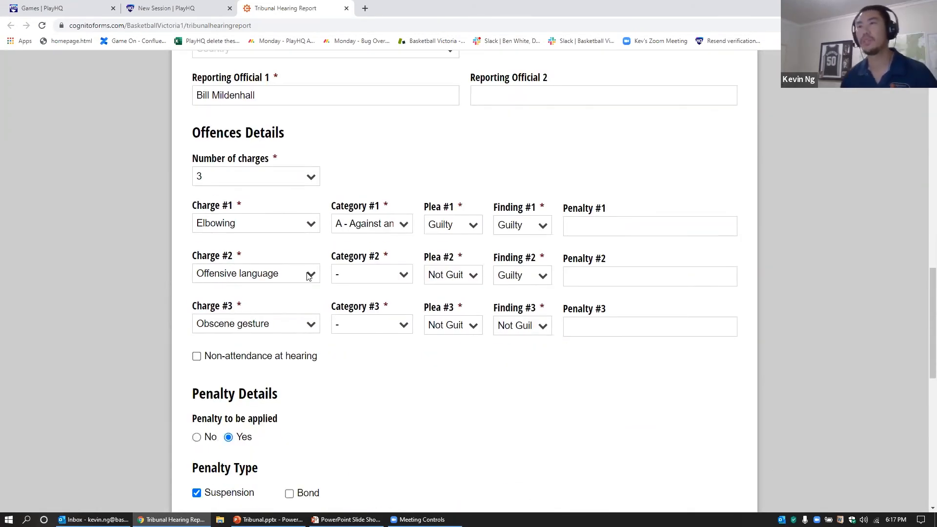
scroll(390, 390, down, 2)
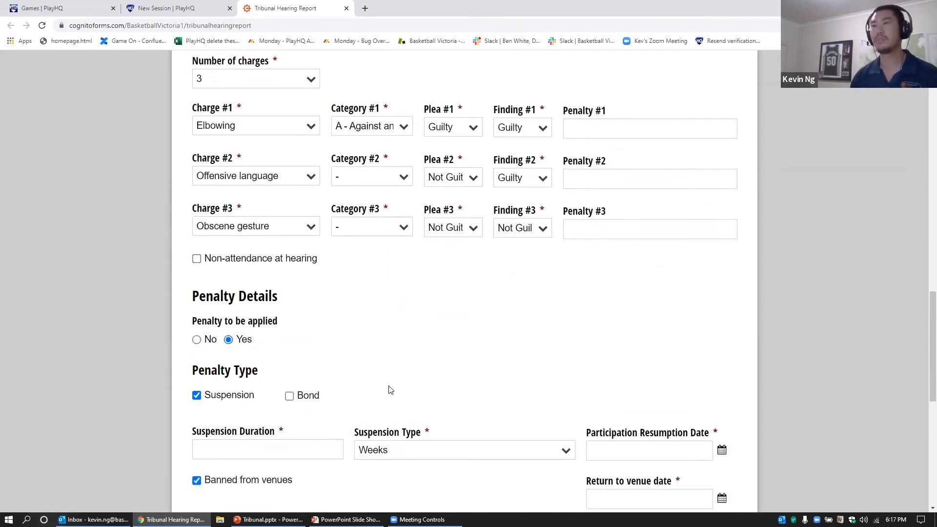
scroll(390, 390, down, 2)
scroll(392, 346, down, 1)
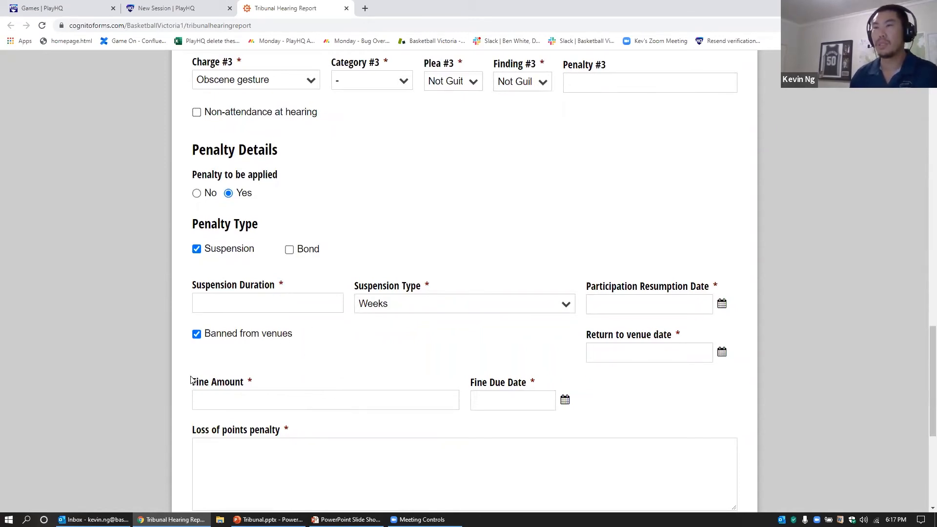
Step: Set a 4-week suspension resuming 30/08/2021 and untick Banned from venues
click(248, 306)
text(4)
click(609, 303)
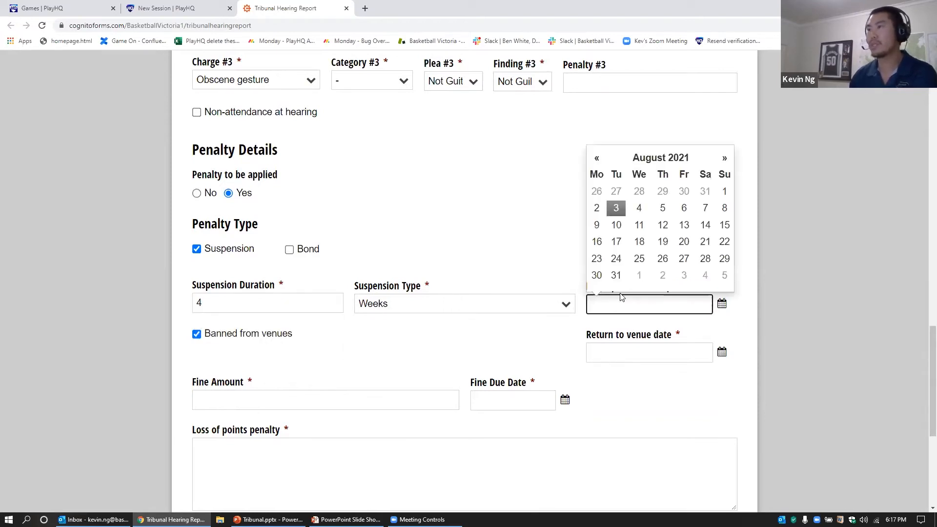
click(599, 279)
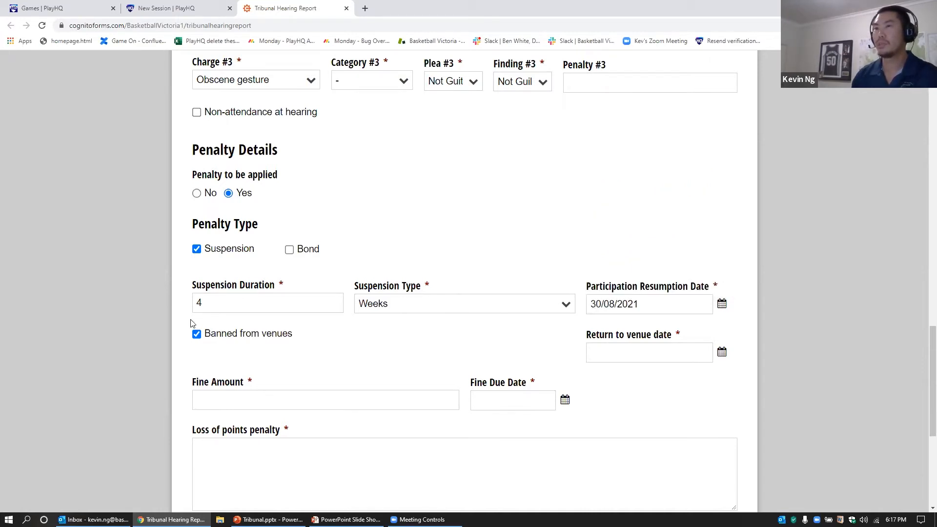
click(197, 335)
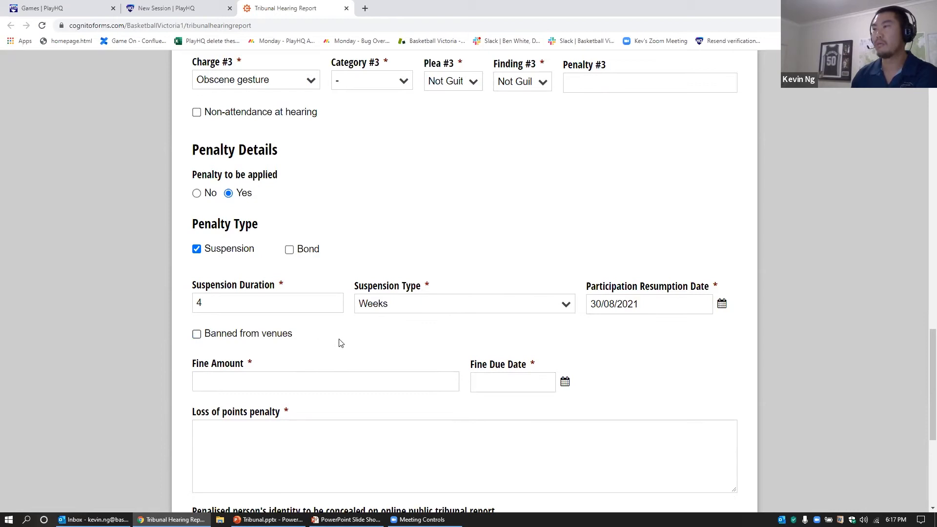
Step: Enter a $0.00 fine with a due date of 3/08/2021
click(329, 381)
text(0)
click(322, 359)
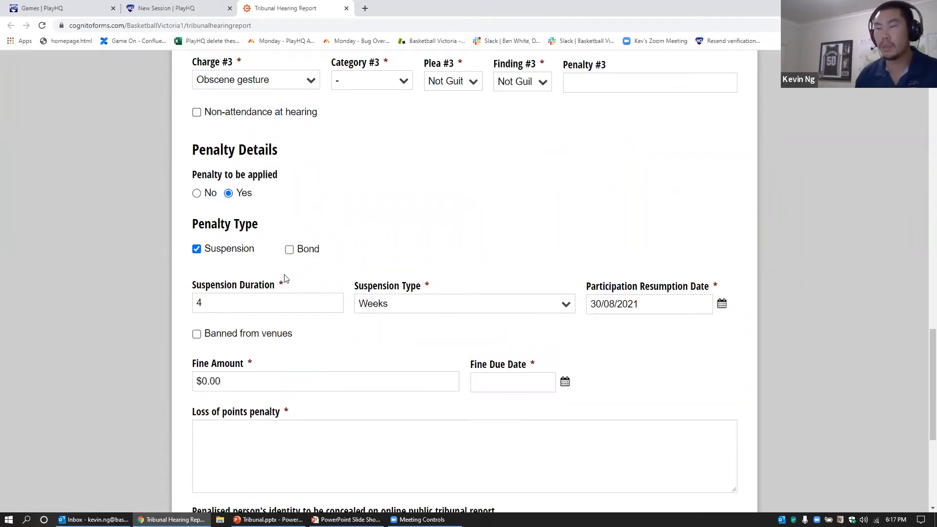
click(520, 381)
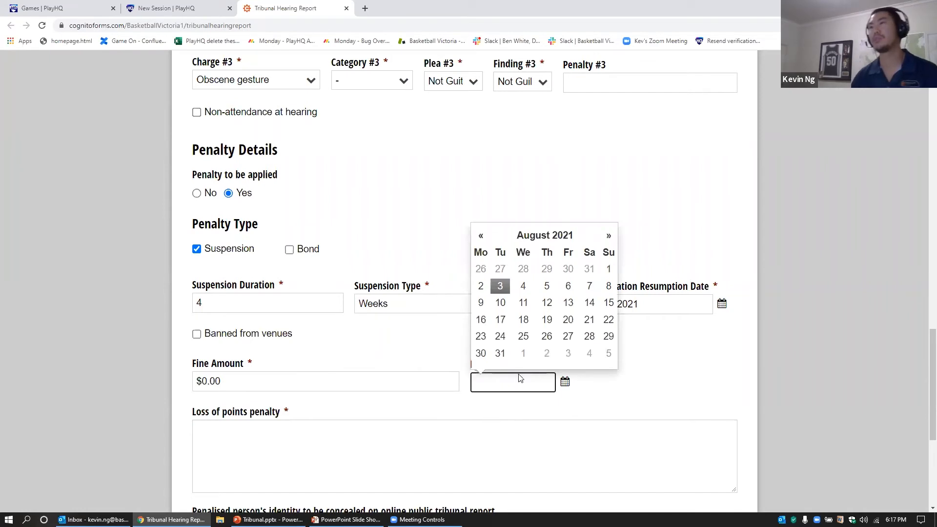
click(499, 286)
Step: Enter '-' as the Loss of points penalty
scroll(633, 387, down, 5)
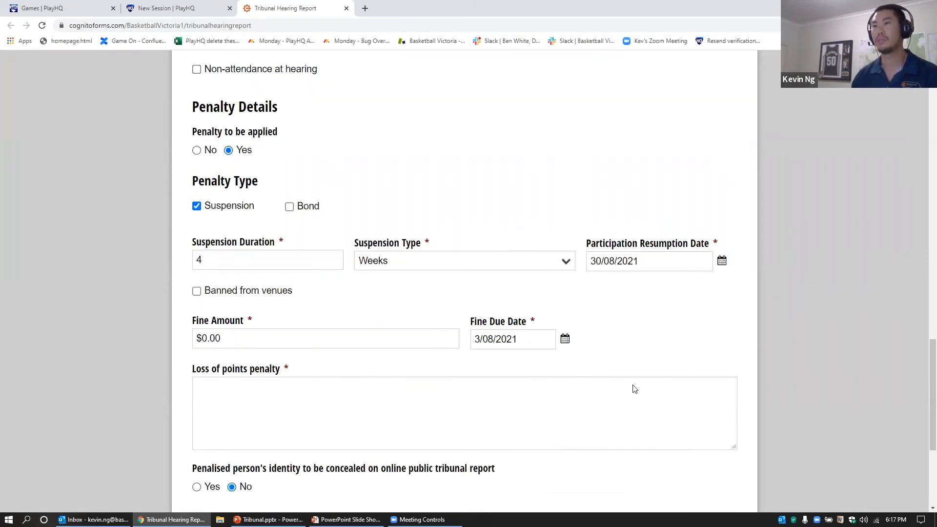
click(330, 217)
text(-)
click(571, 275)
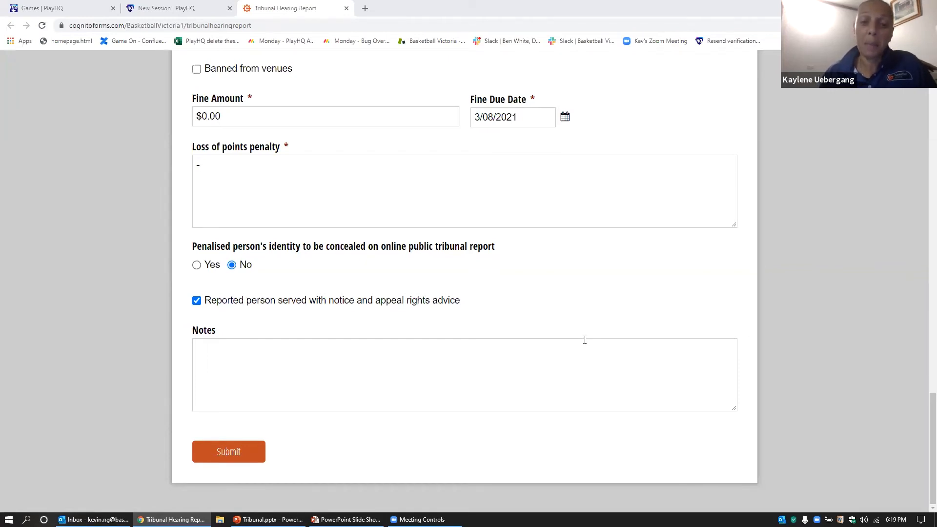
Step: Set Category #2 to B - Against an official and submit the hearing report
scroll(565, 324, up, 8)
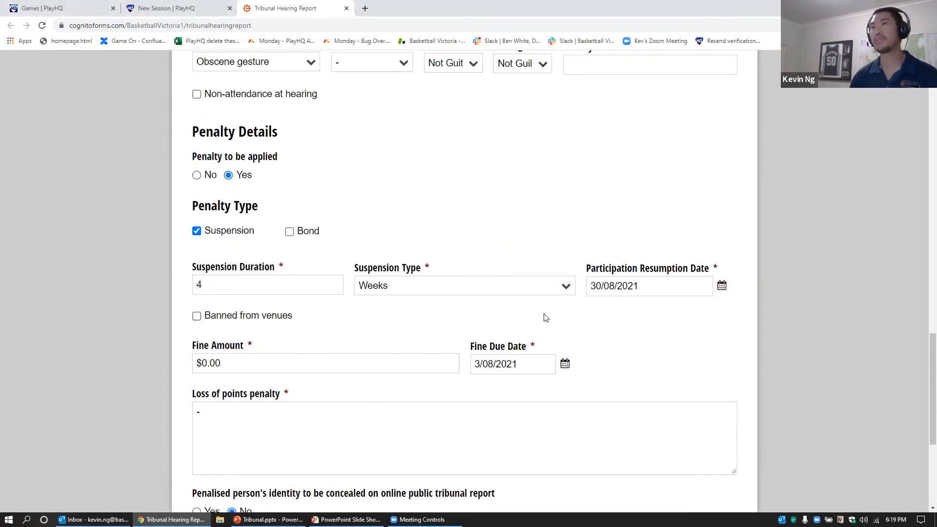
scroll(510, 317, up, 1)
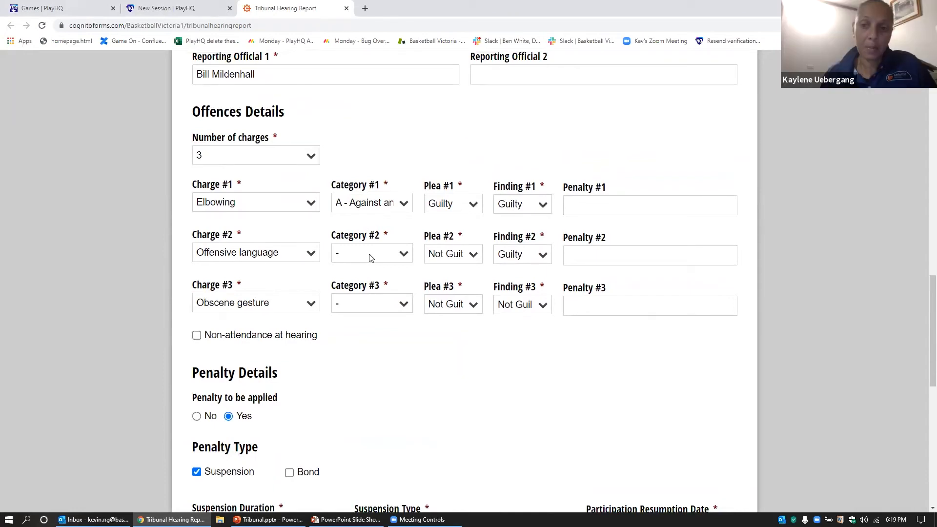
click(370, 253)
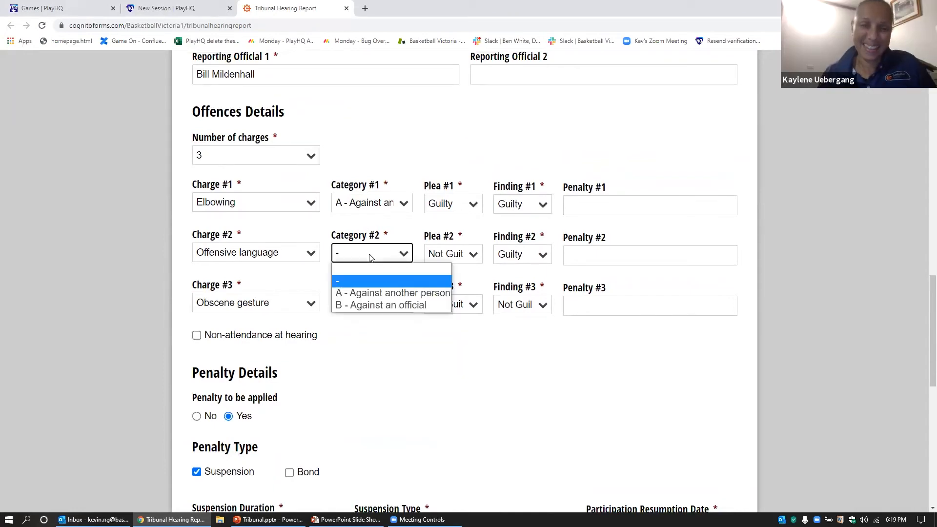
click(385, 305)
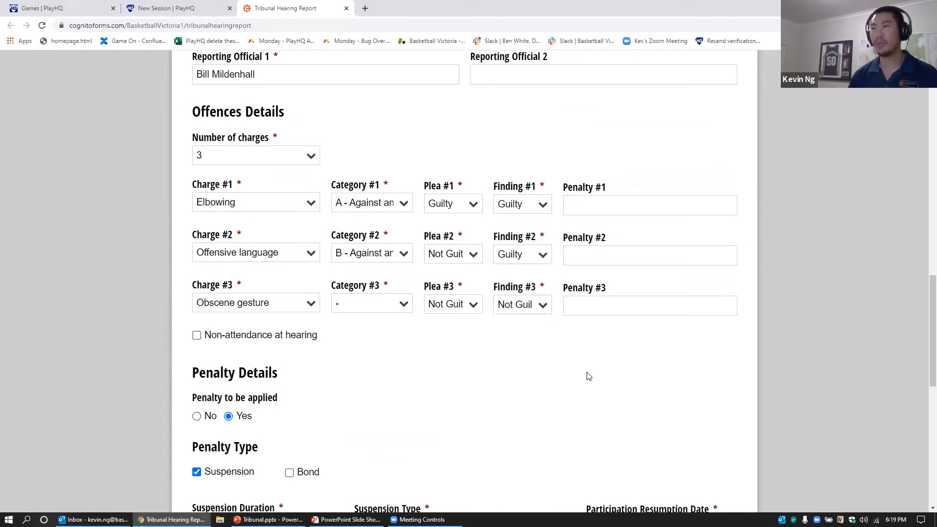
scroll(589, 376, down, 10)
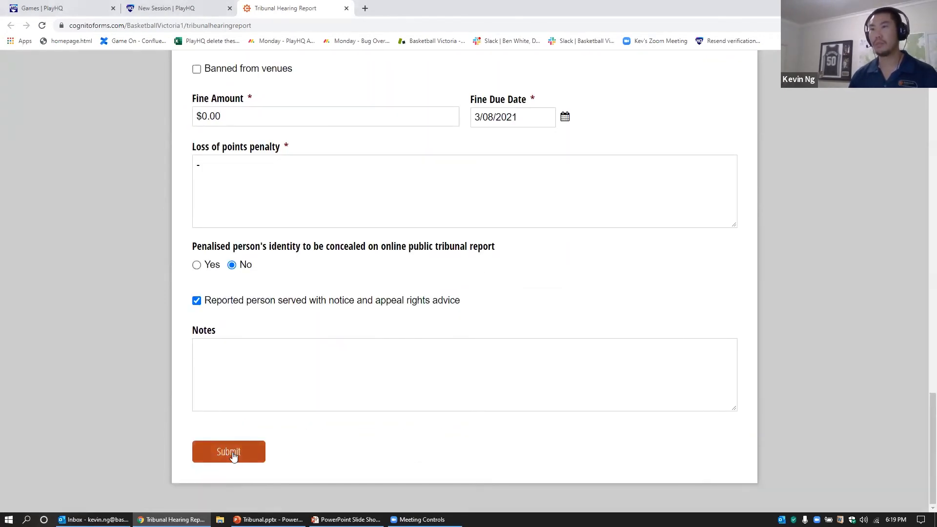
click(233, 456)
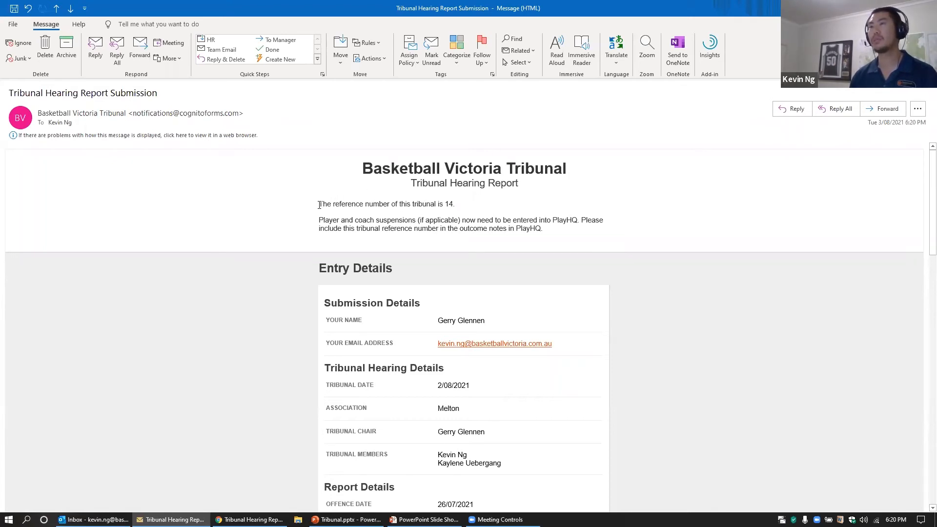
Step: Highlight reference number 14 in the confirmation email, then resume the slideshow at Suspensions in PlayHQ
scroll(418, 323, down, 5)
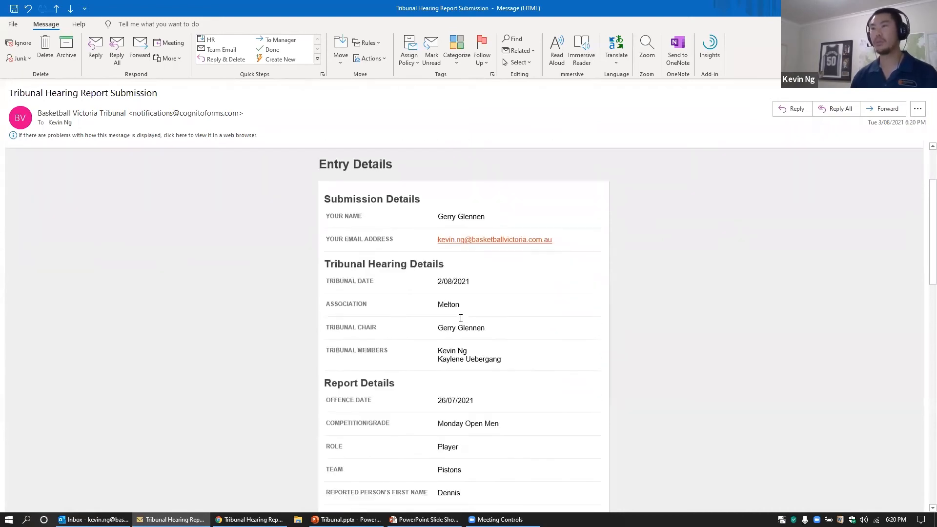
scroll(446, 435, down, 2)
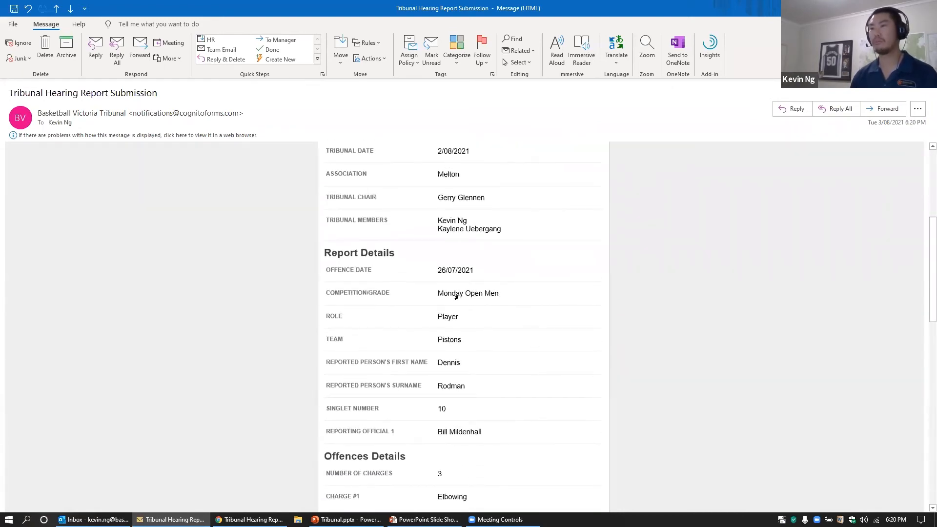
scroll(480, 415, up, 7)
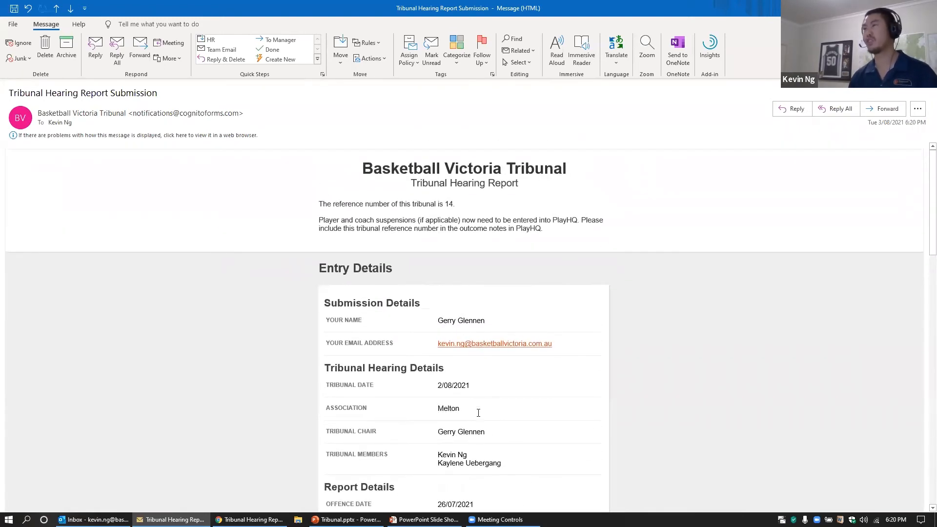
ctrl+scroll(417, 213, up, 3)
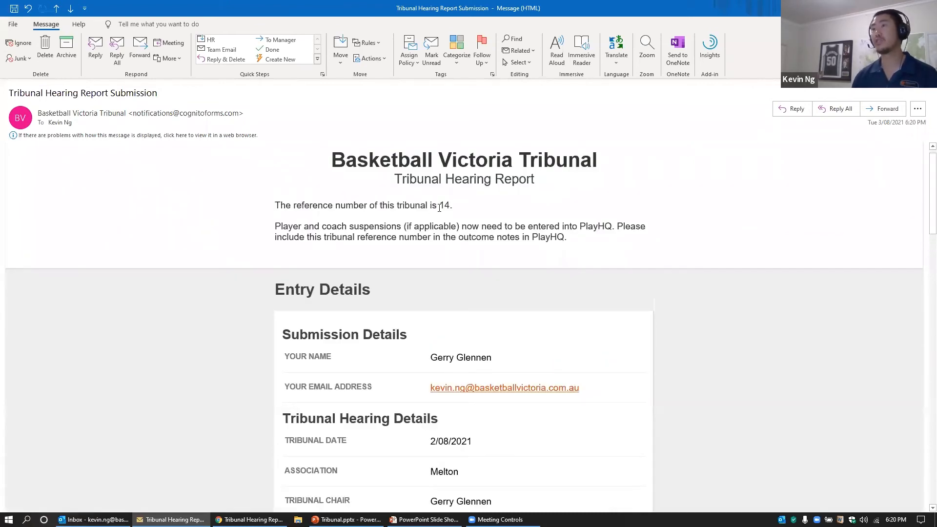
drag(439, 206, 450, 208)
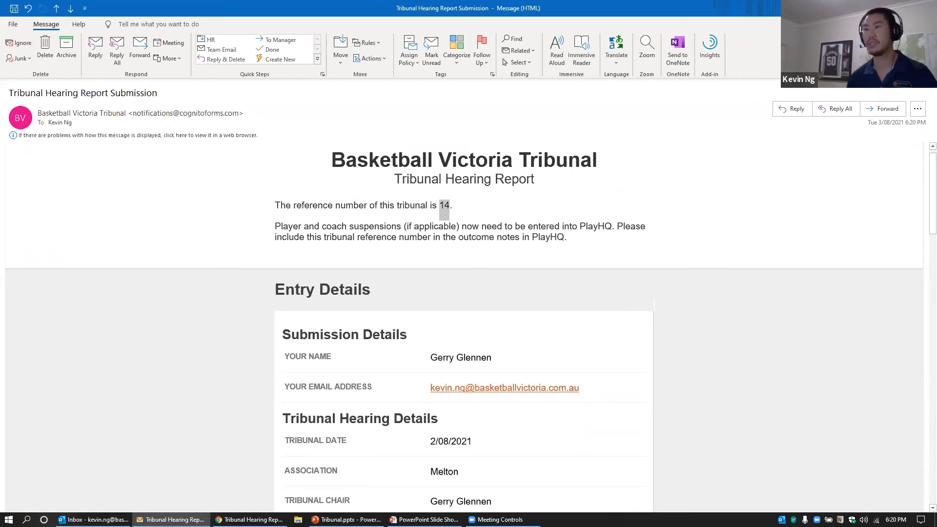
click(429, 520)
click(682, 389)
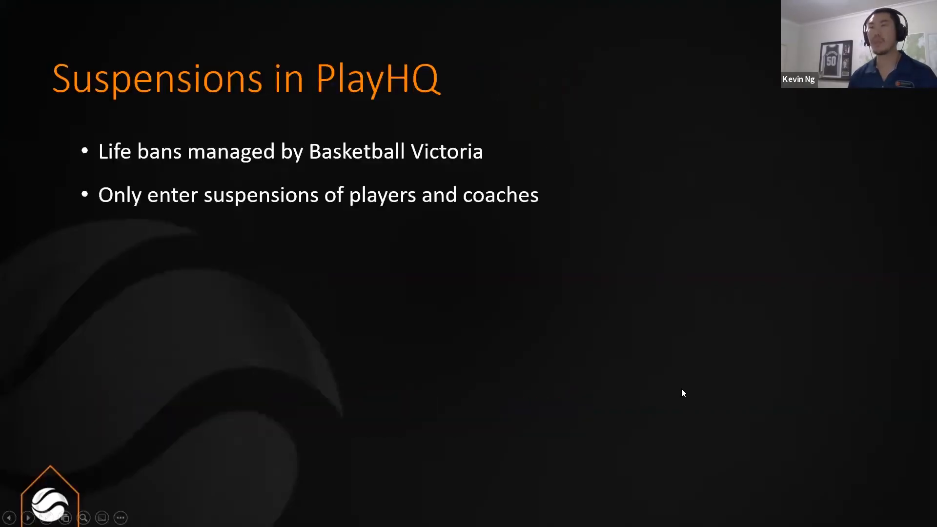
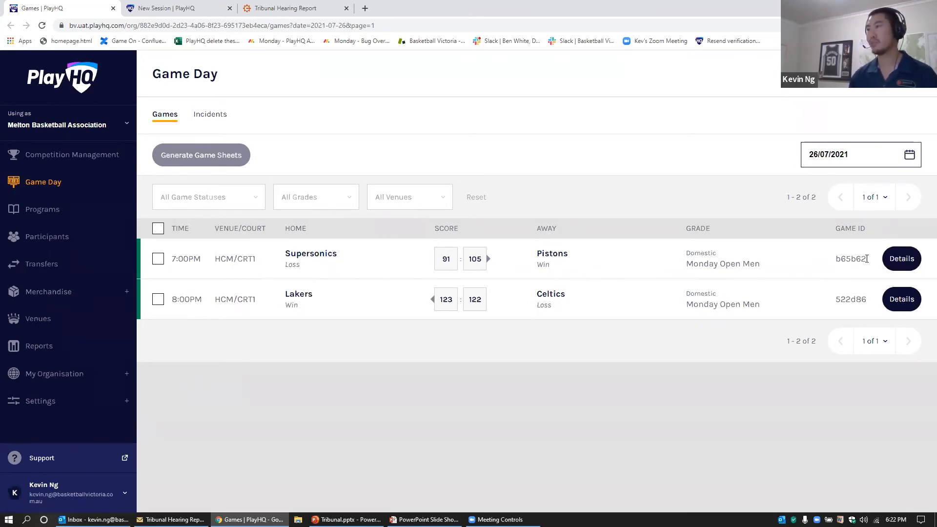
Step: Open the Supersonics v Pistons game's Incidents tab and start a new Behaviour incident
click(896, 261)
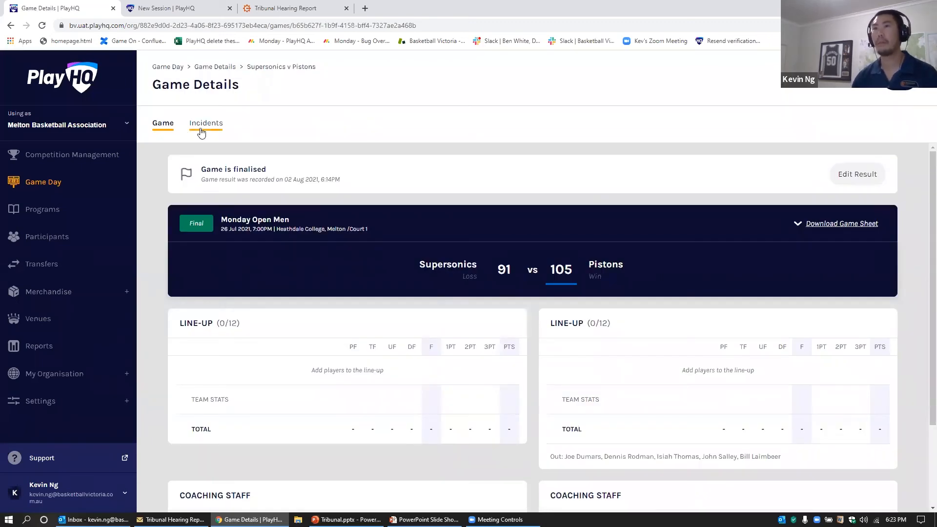
click(208, 125)
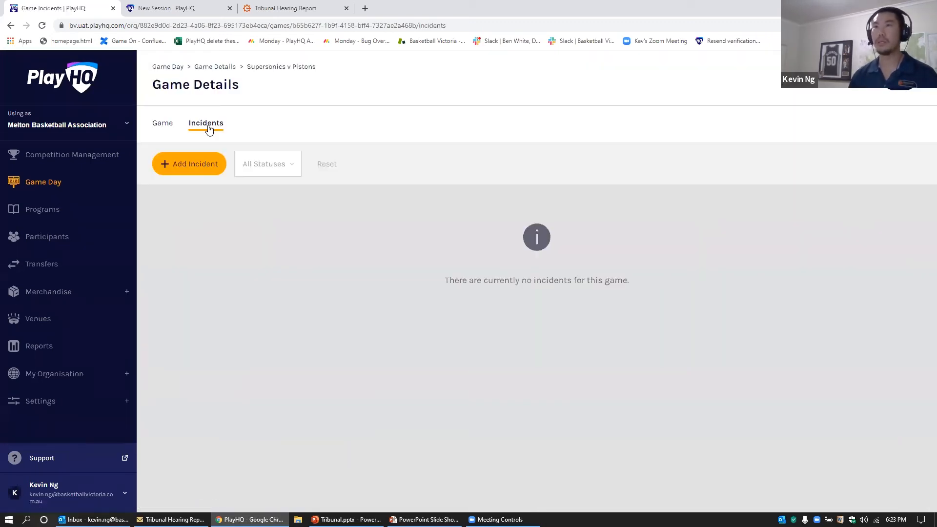
click(200, 168)
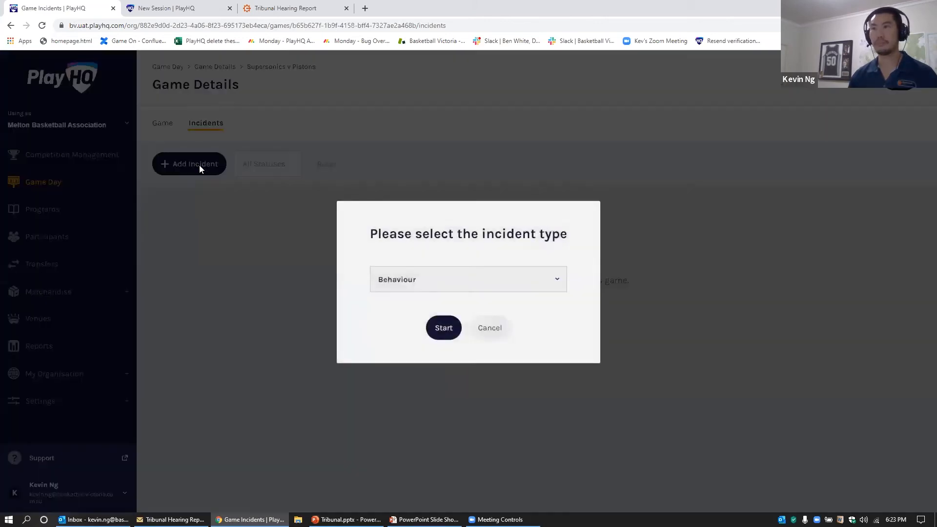
click(444, 331)
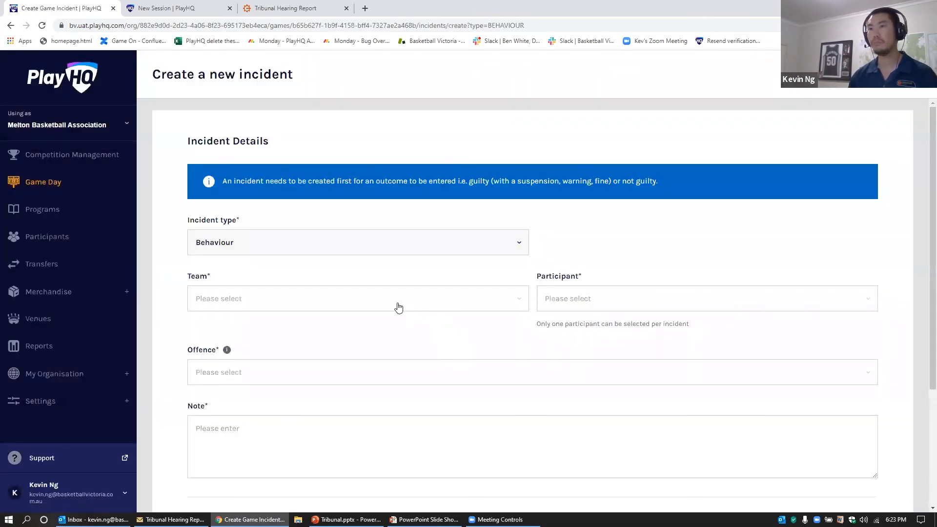
Step: Charge a Pistons player with Reportable Offence (Tribunal)
click(368, 303)
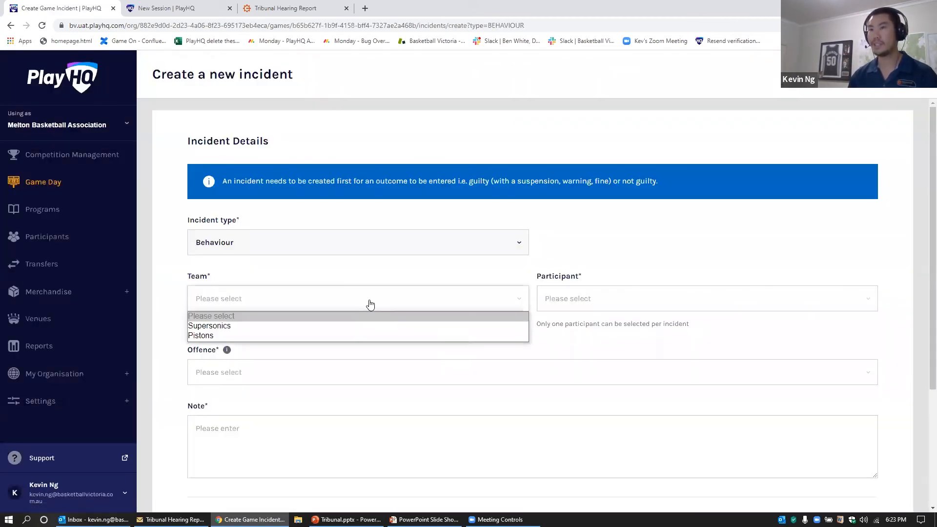
click(318, 336)
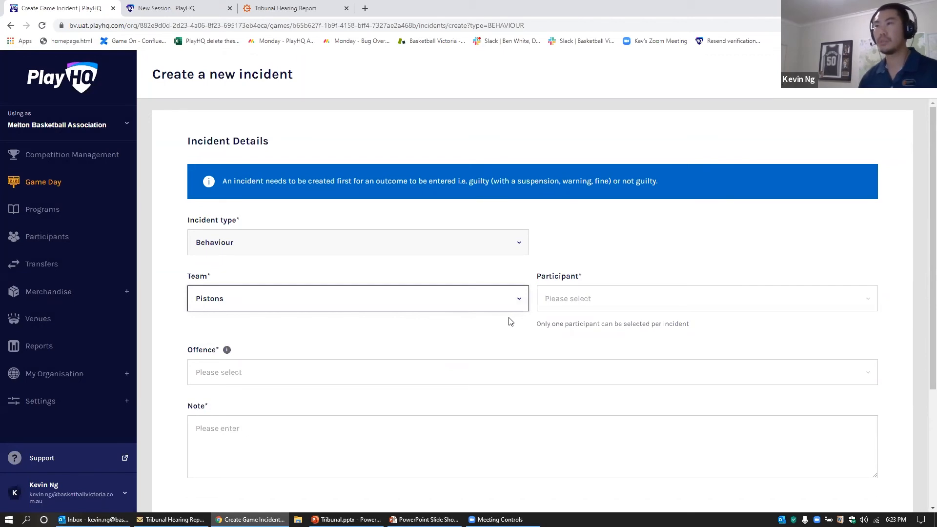
click(608, 304)
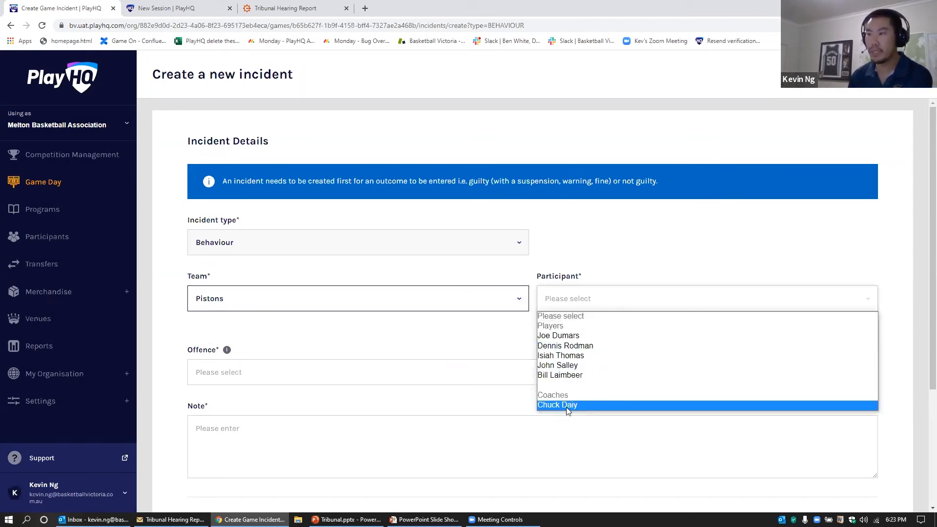
click(578, 345)
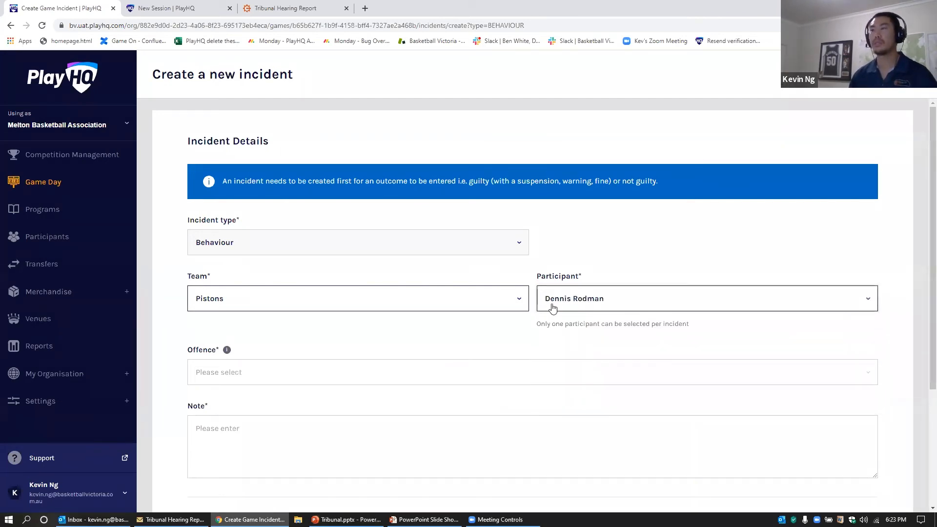
click(223, 373)
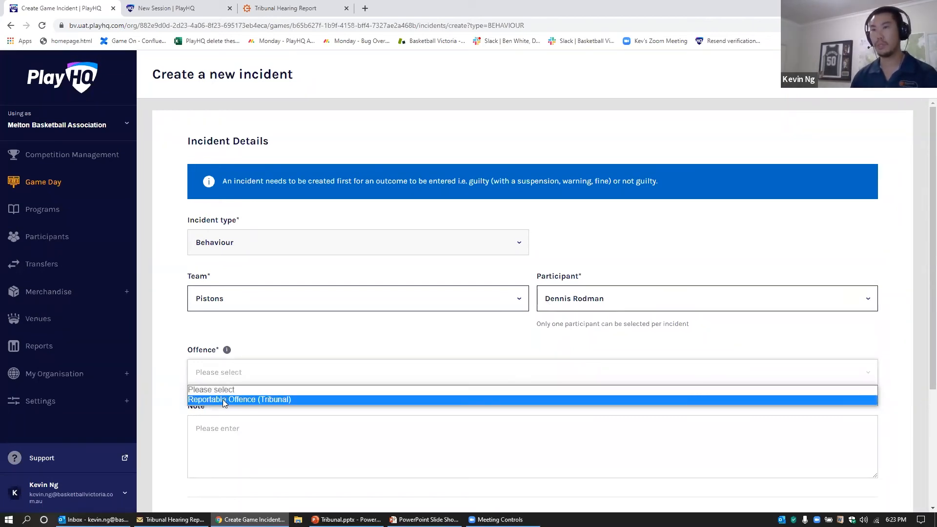
click(225, 400)
Step: Write the incident note and save the incident
click(230, 439)
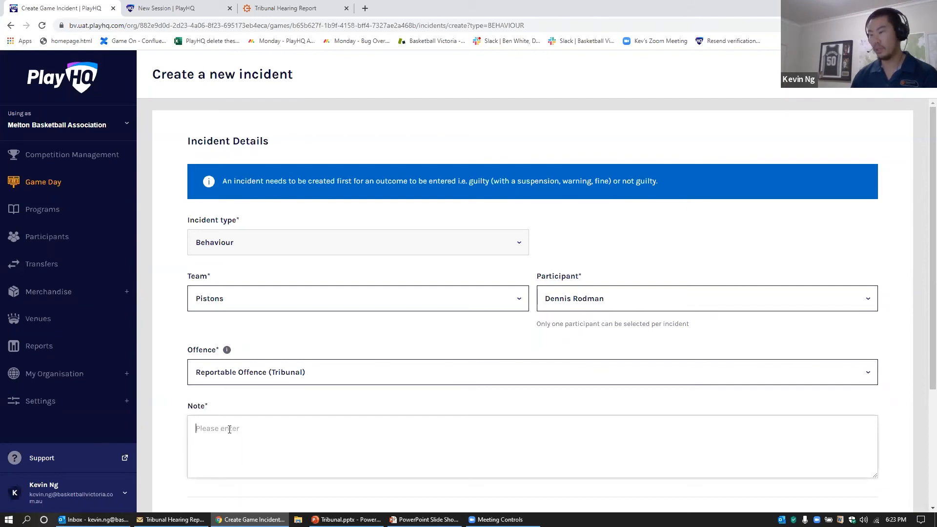
click(230, 429)
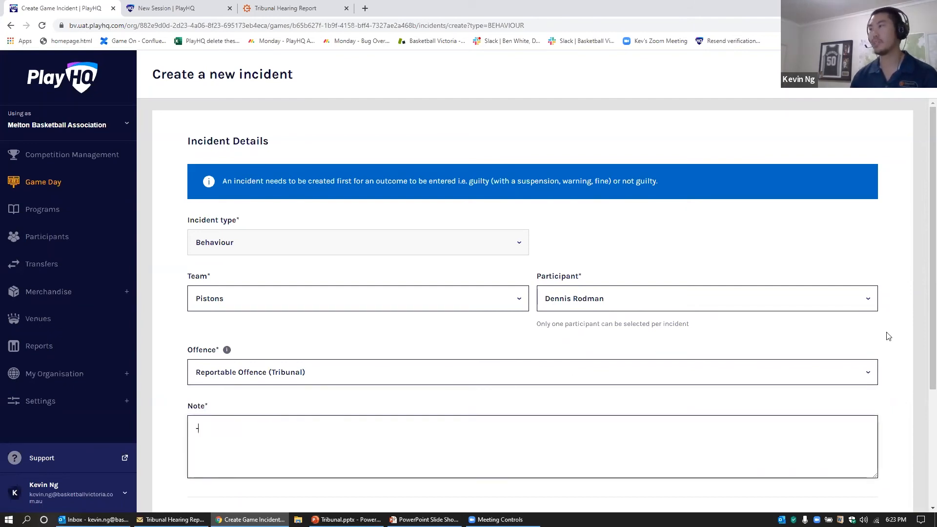
scroll(923, 381, down, 1)
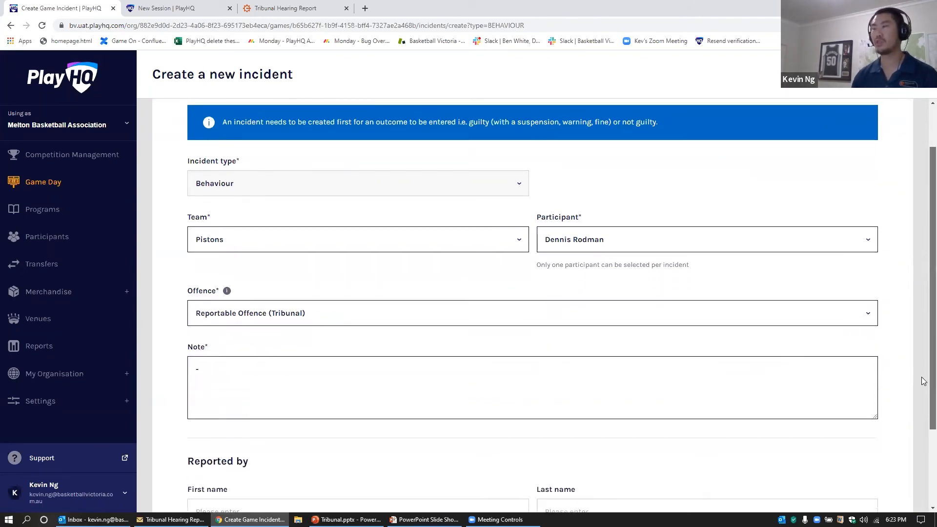
scroll(923, 388, down, 2)
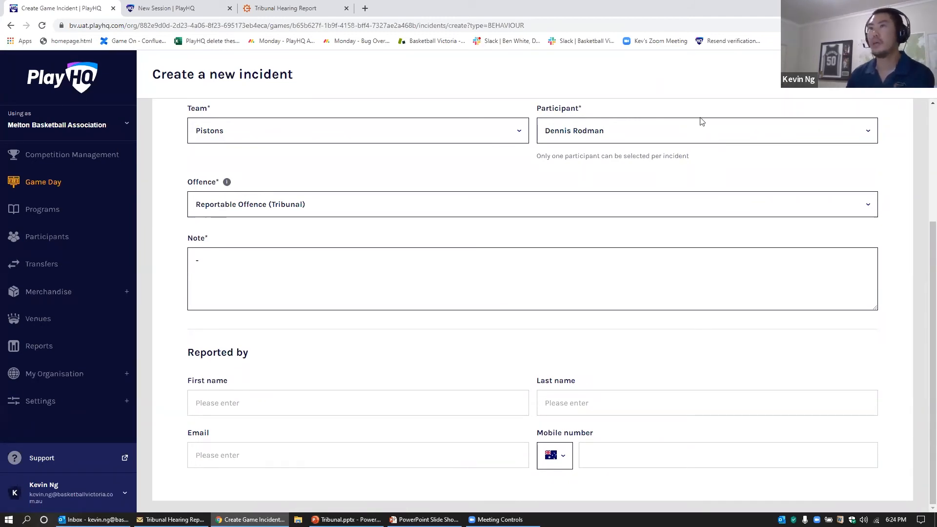
scroll(438, 174, up, 4)
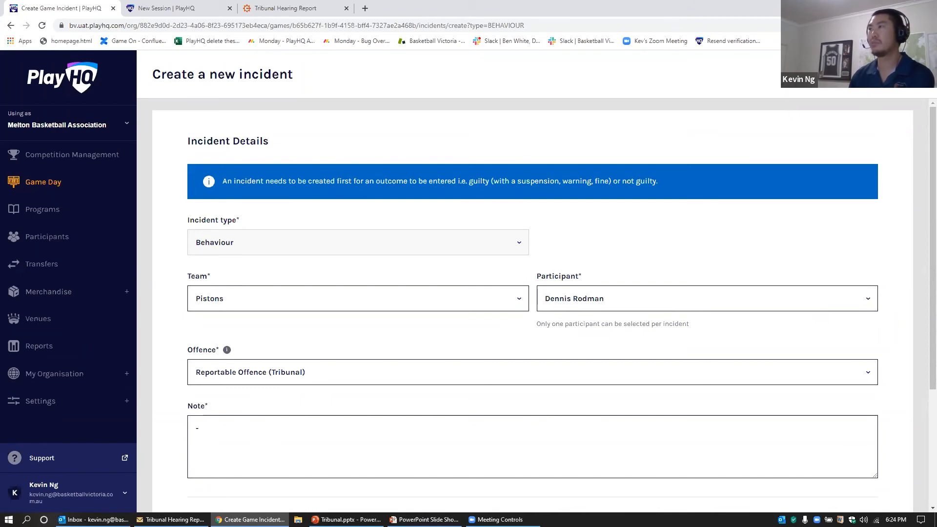
click(897, 74)
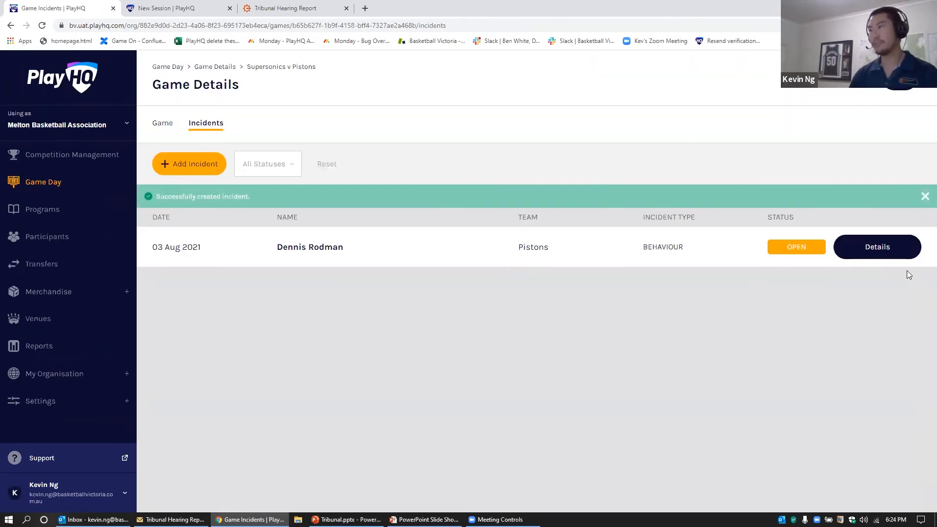
Step: Open the new incident's details, add an outcome and mark the player Guilty
click(886, 250)
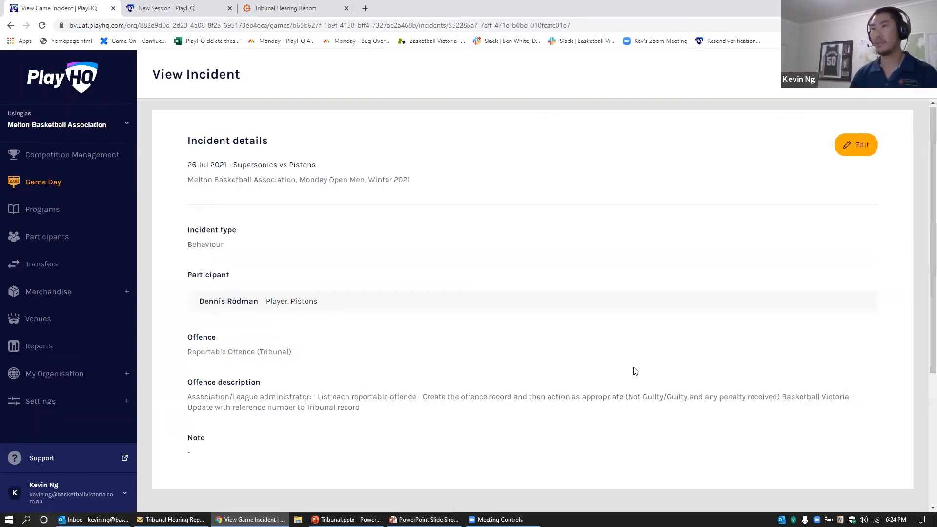
scroll(631, 368, down, 4)
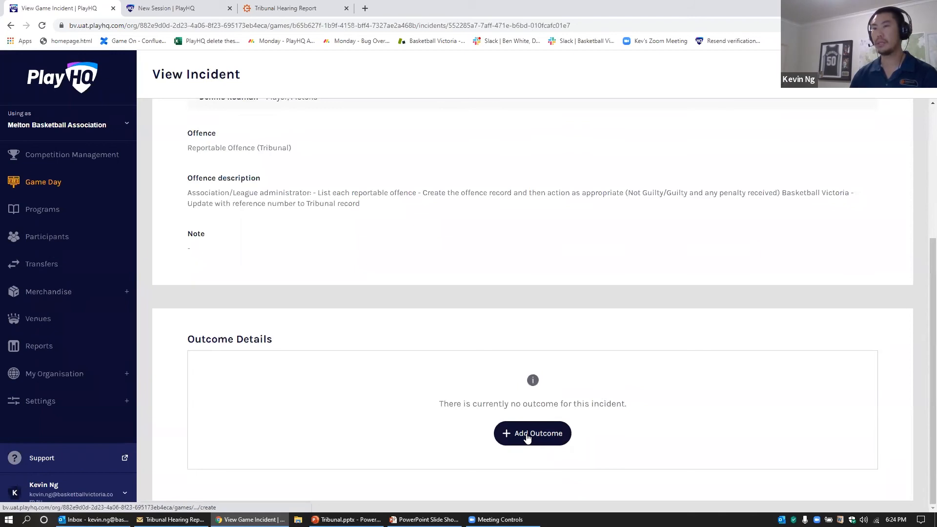
click(527, 437)
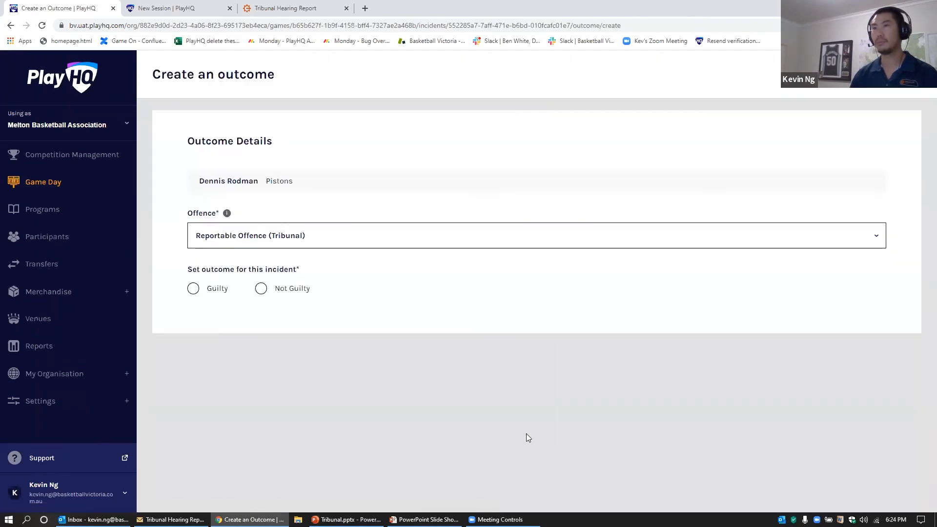
click(216, 294)
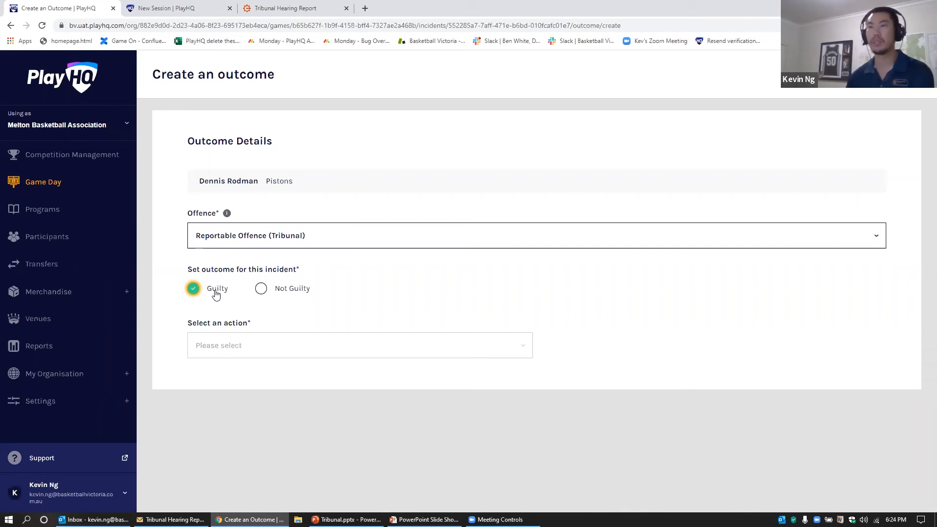
Step: Set a 4-week Suspension penalty running from 02/08/2021 to 30/08/2021
click(260, 348)
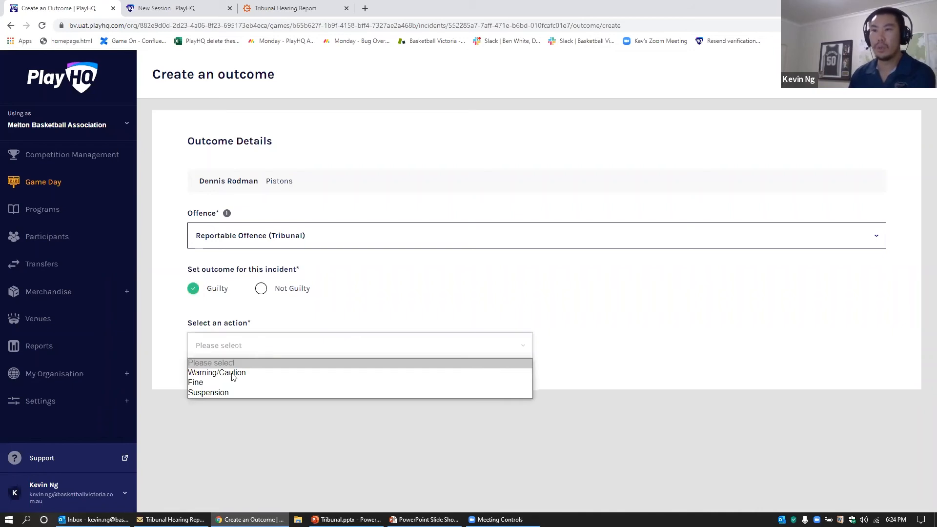
click(227, 393)
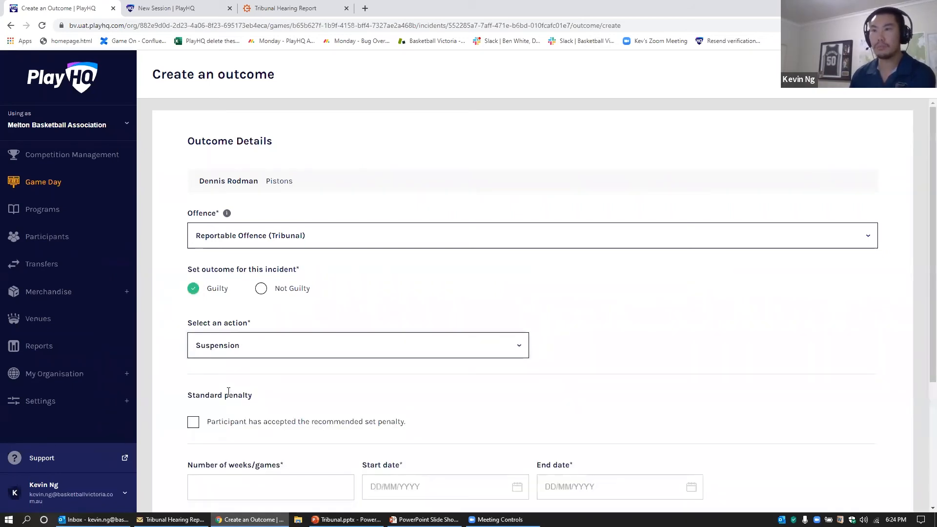
scroll(545, 400, down, 4)
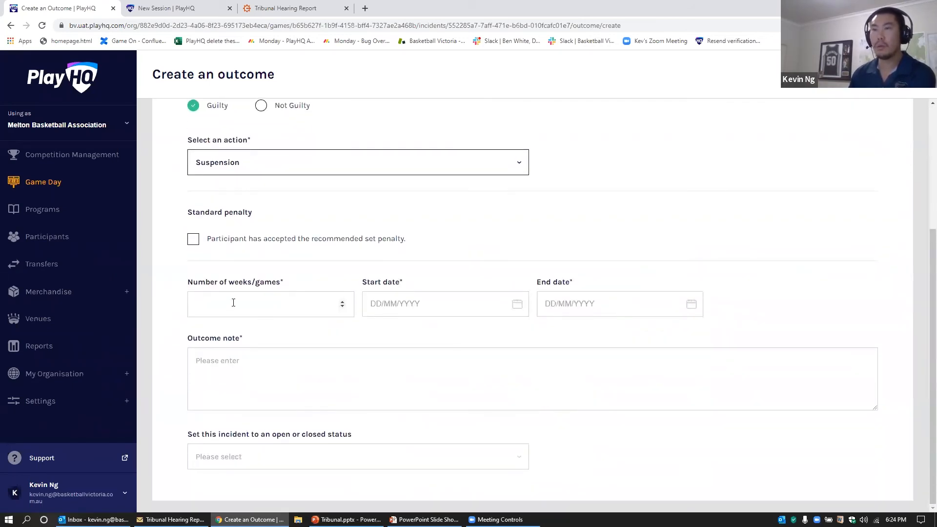
click(233, 303)
text(4)
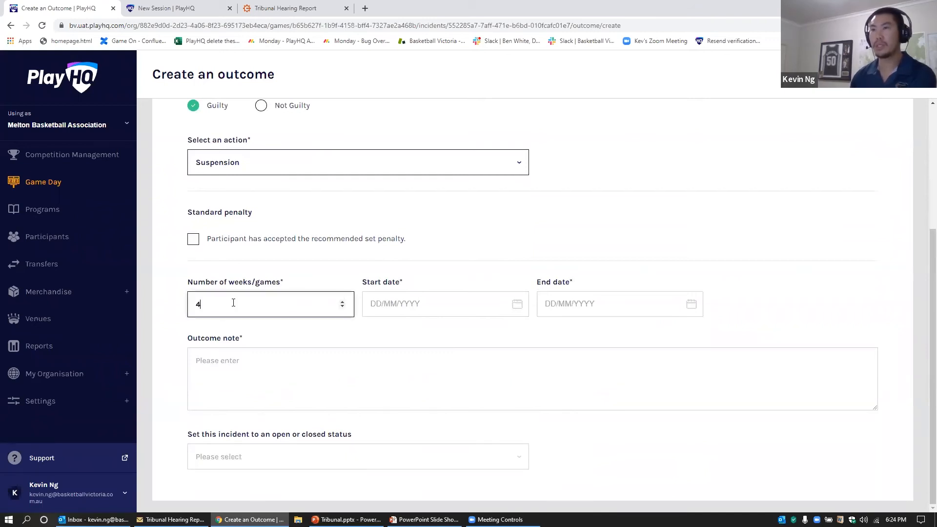
click(431, 298)
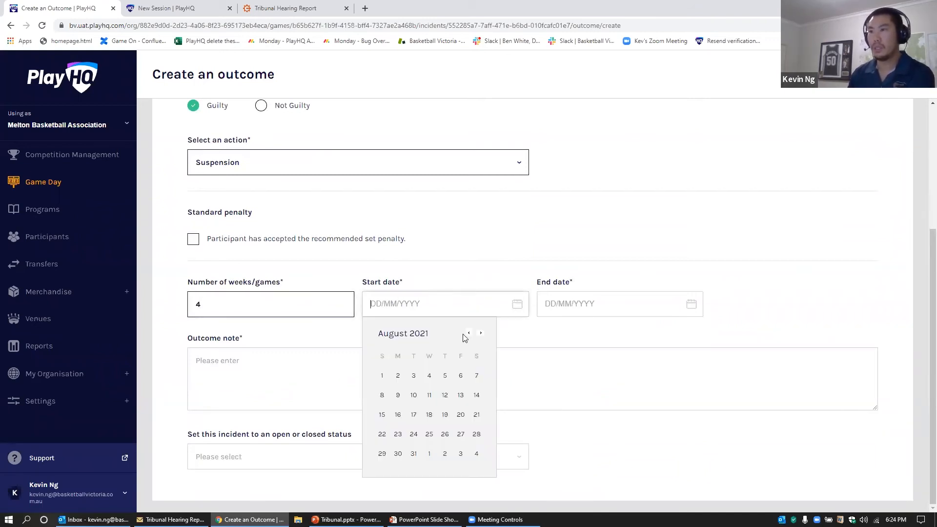
click(396, 376)
click(571, 312)
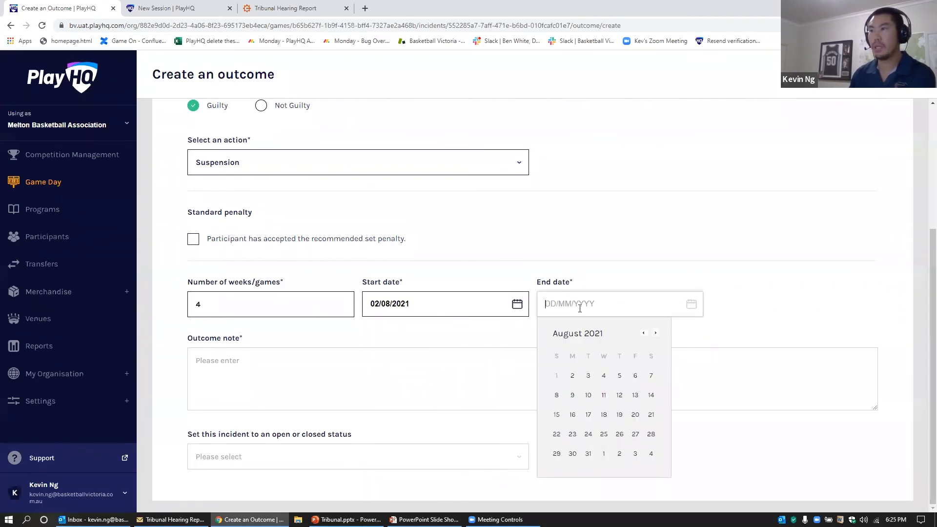
click(572, 454)
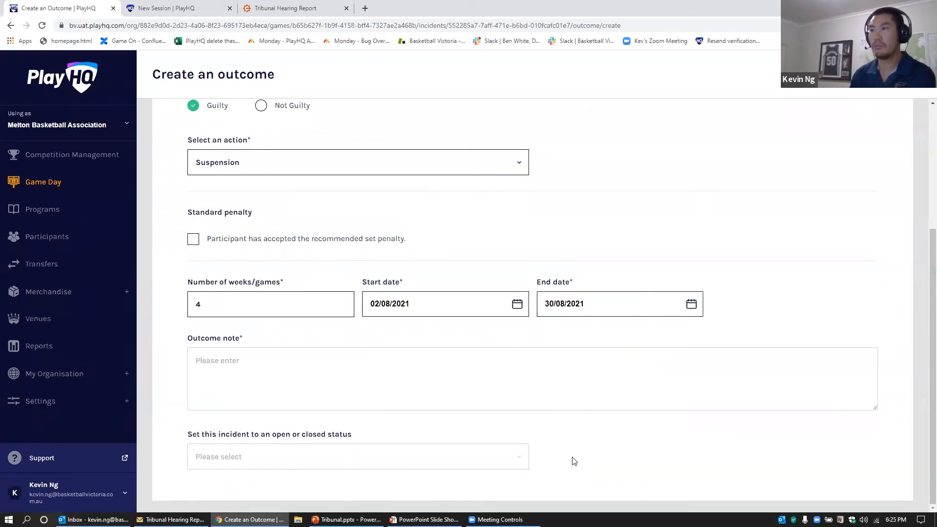
Step: Add 'Ref: 14' as the outcome note and set the incident status to Closed
click(211, 365)
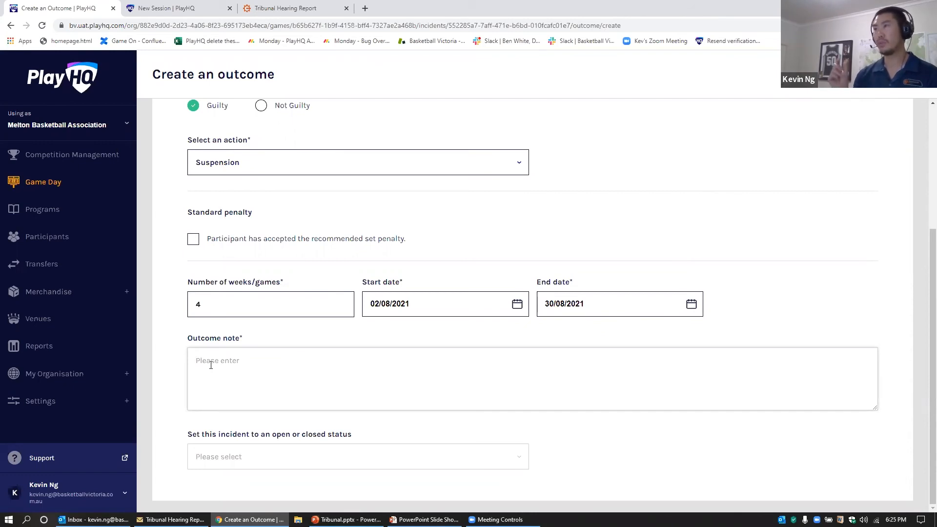
click(211, 365)
text(Ref: 14)
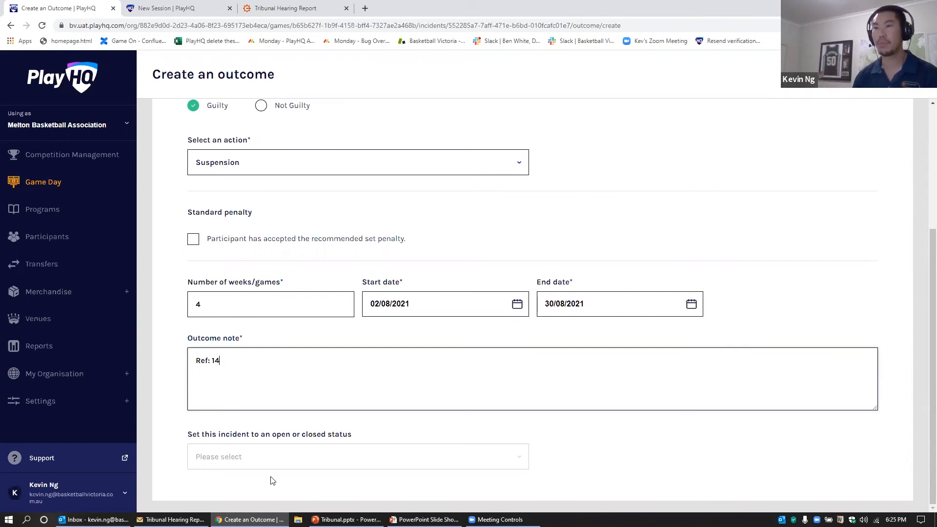
click(254, 465)
click(243, 495)
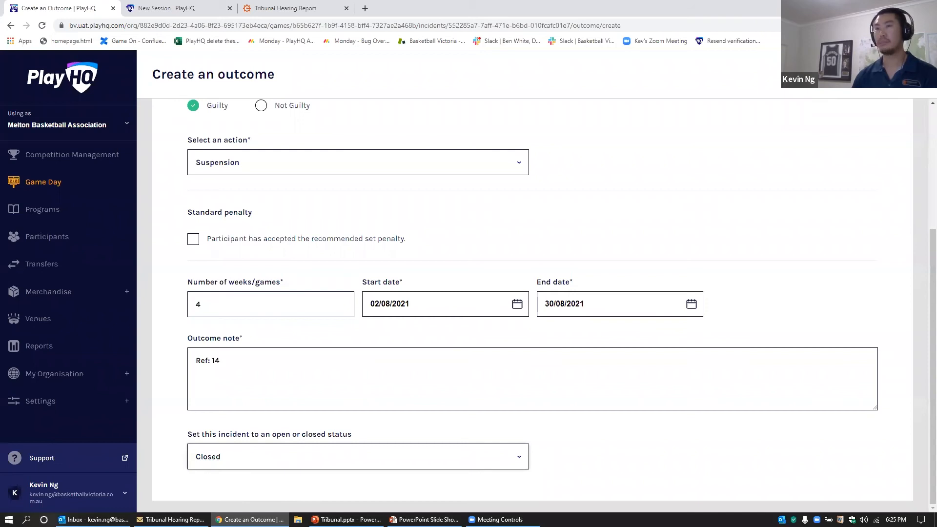
scroll(240, 247, up, 3)
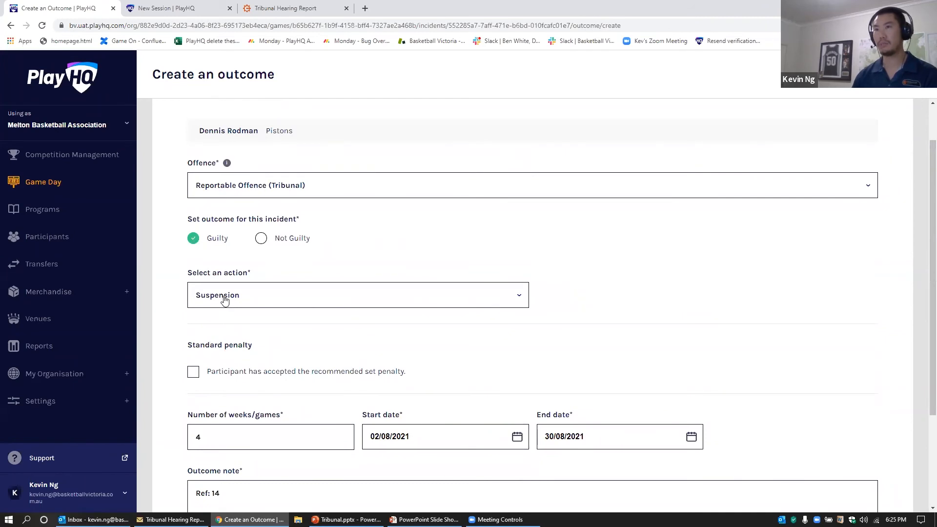
scroll(224, 300, down, 2)
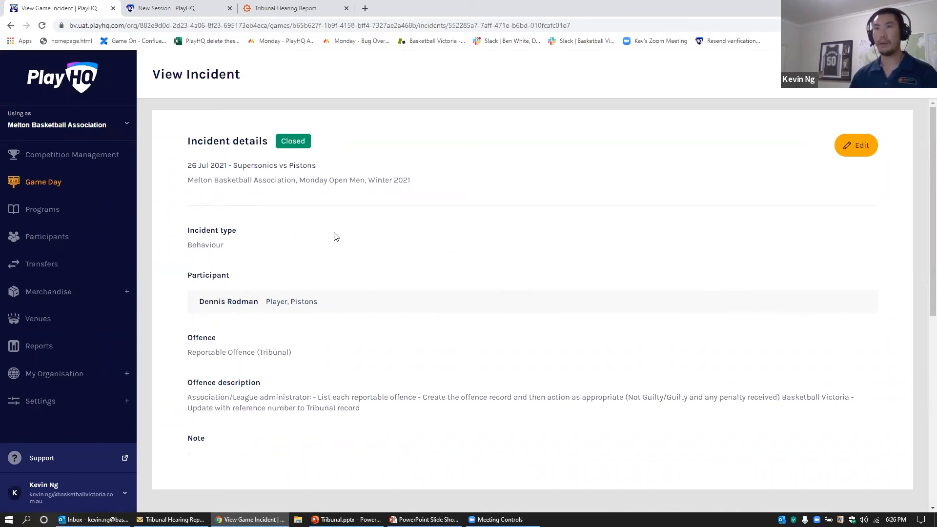
click(170, 13)
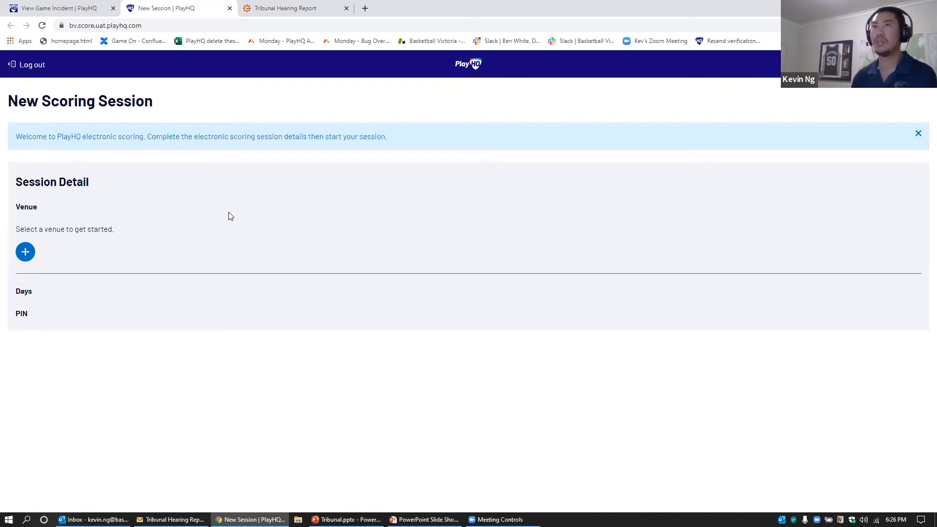
Step: Choose Heathdale College, Melton as the venue and Monday 09 Aug 2021 as the session day
click(68, 8)
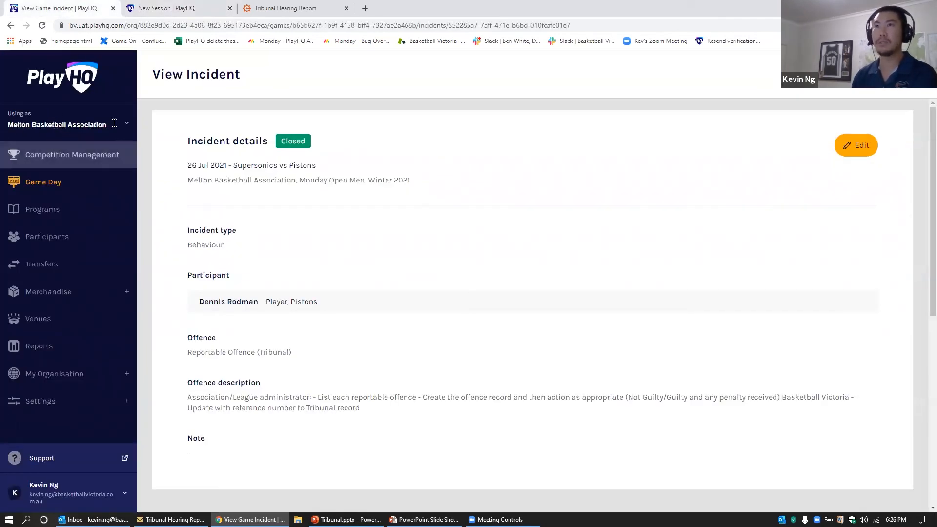
click(165, 8)
click(25, 252)
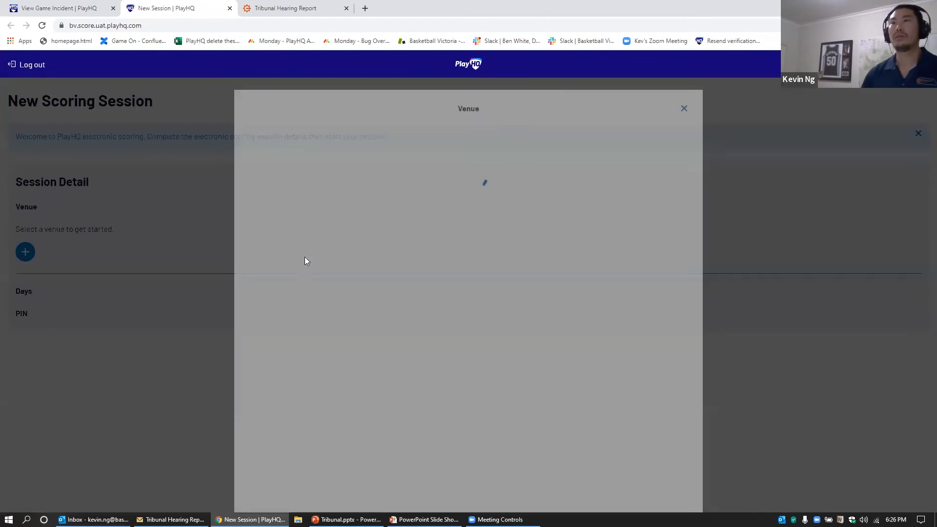
click(306, 221)
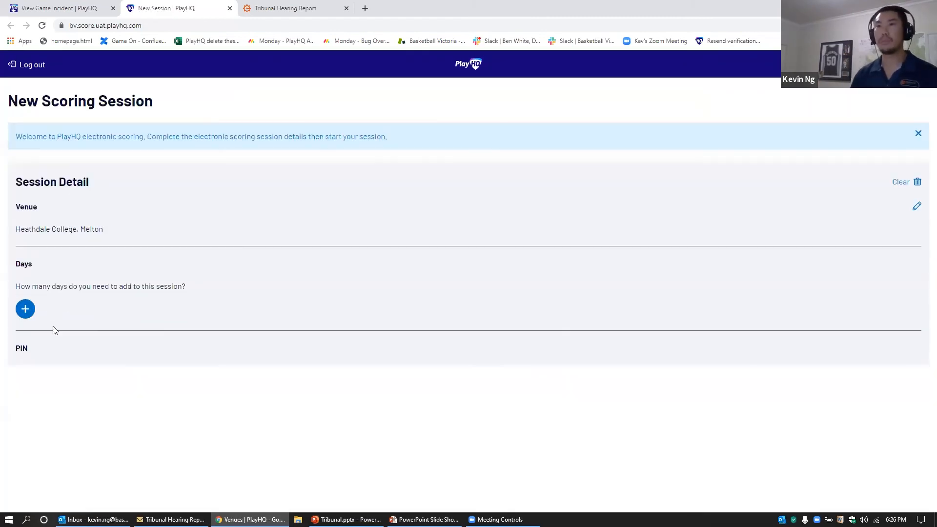
click(26, 308)
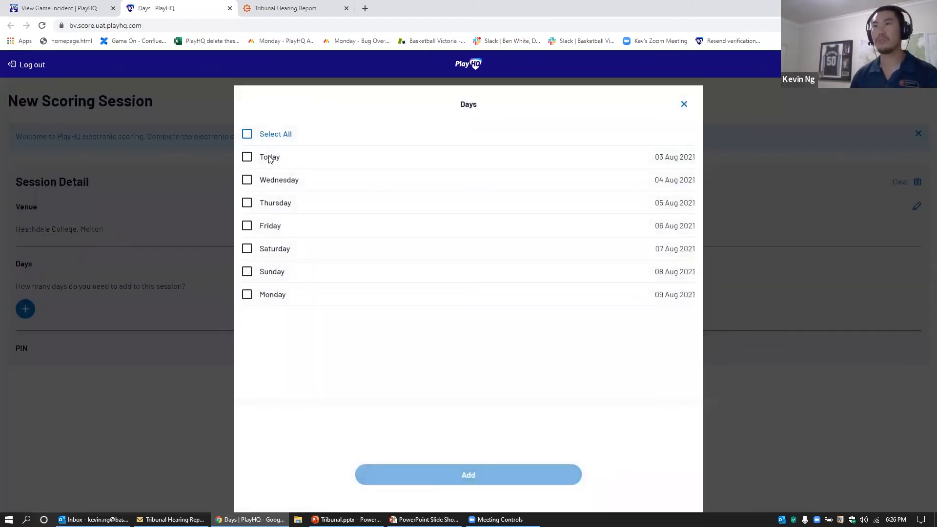
click(275, 296)
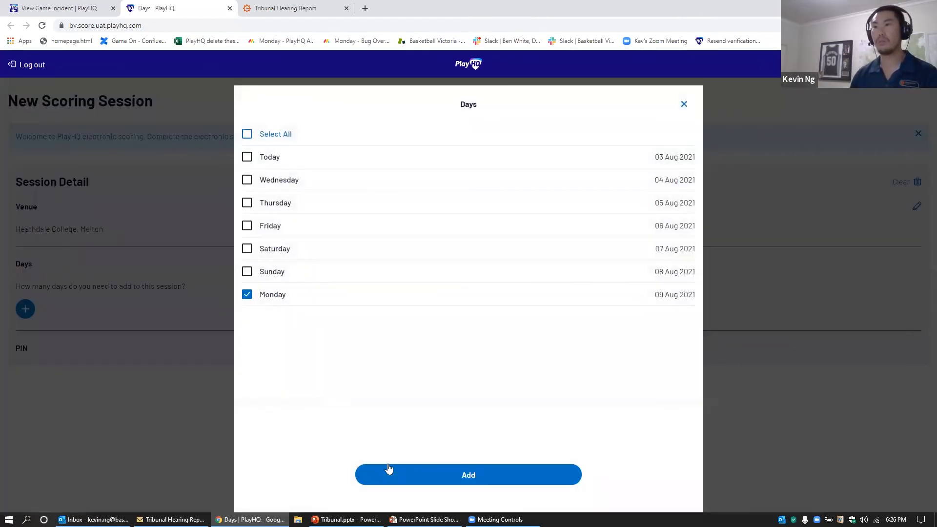
click(415, 481)
Step: Protect the session with a four-digit PIN and start it
click(25, 378)
text(1234)
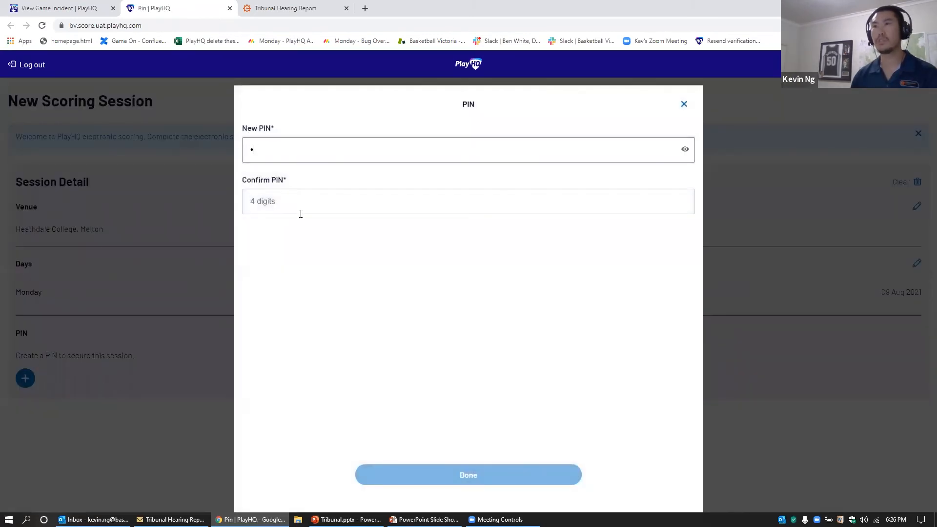
click(297, 202)
text(1234)
click(463, 469)
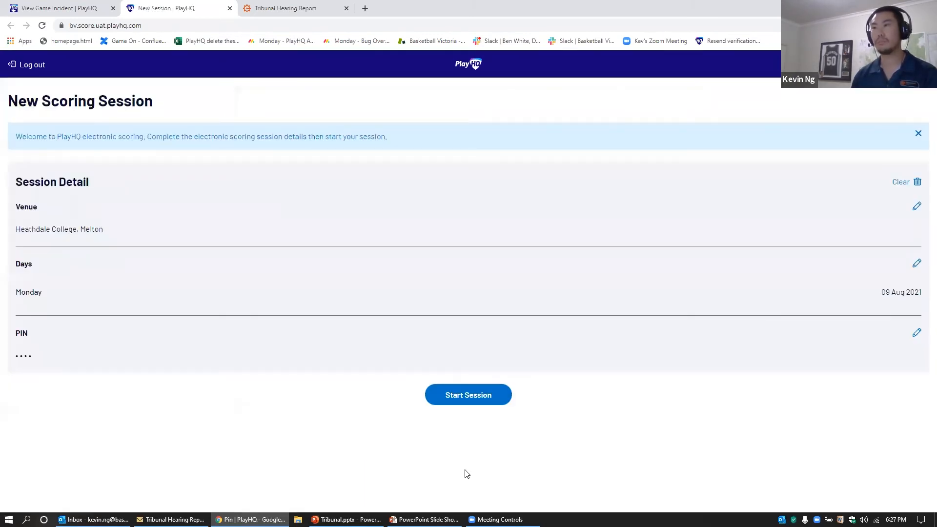
click(478, 398)
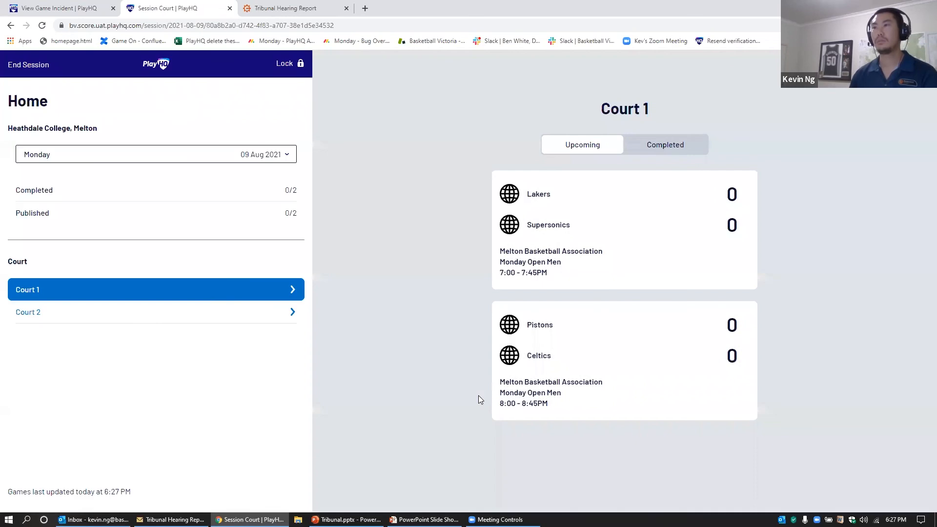
click(570, 352)
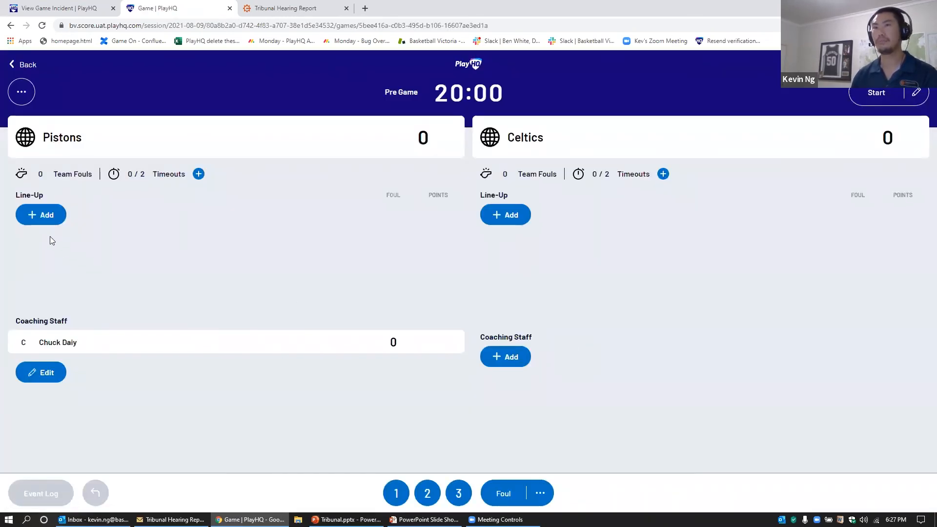
click(47, 215)
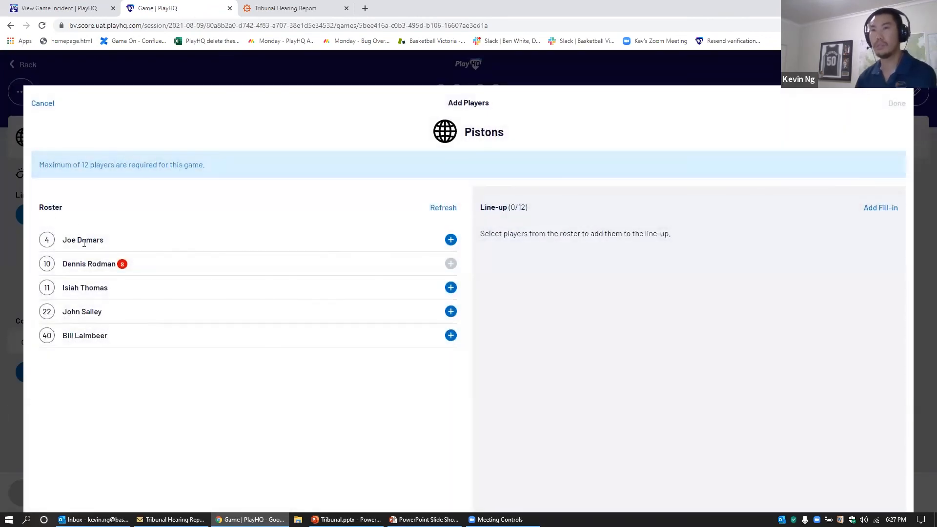
click(450, 239)
click(451, 263)
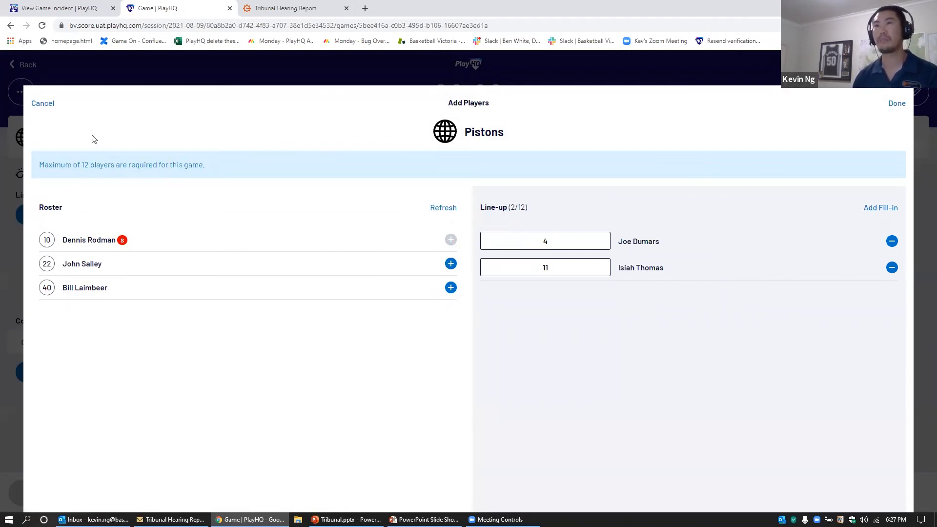
click(43, 103)
click(31, 68)
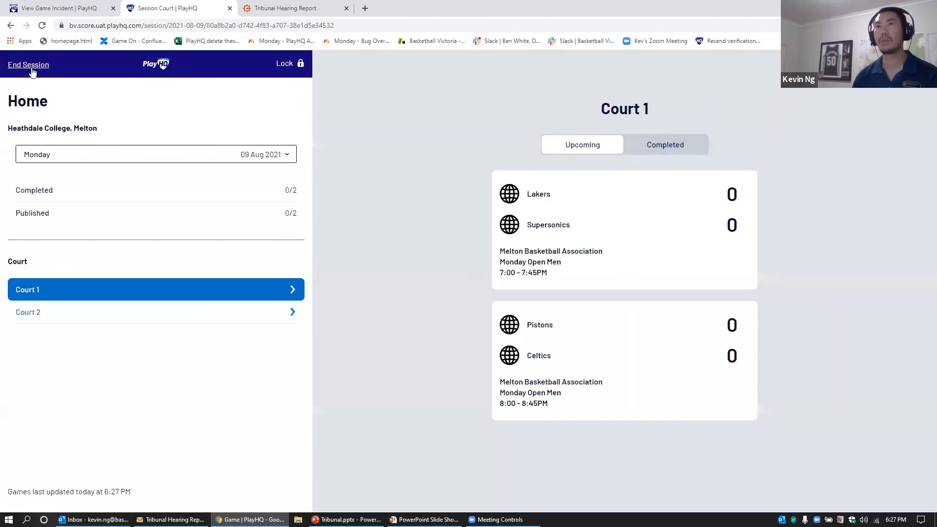
Step: End the Heathdale scoring session, authenticating with the account e-mail and password
click(20, 64)
click(519, 311)
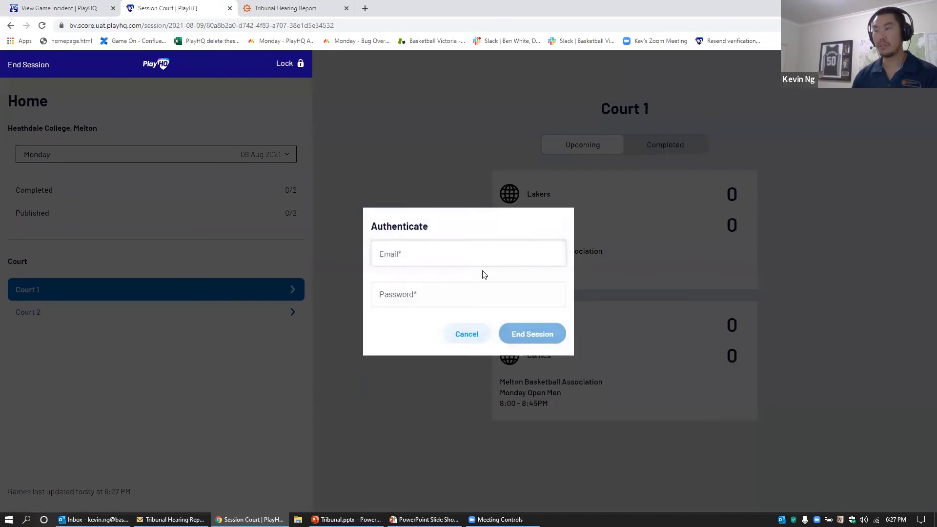
text(kev)
click(478, 279)
click(446, 295)
text(•••••••••)
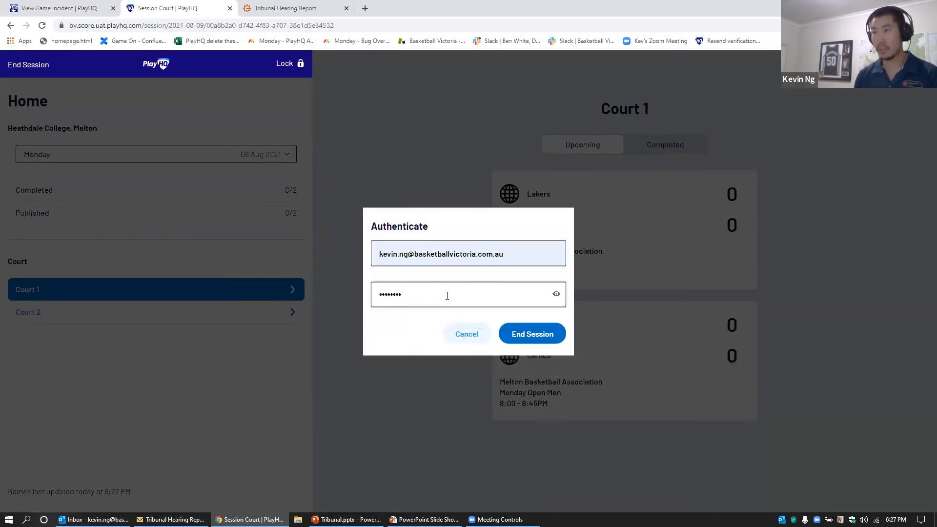
key(BackSpace)
key(BackSpace)
key(BackSpace)
key(BackSpace)
key(BackSpace)
key(BackSpace)
text(•••••••••••)
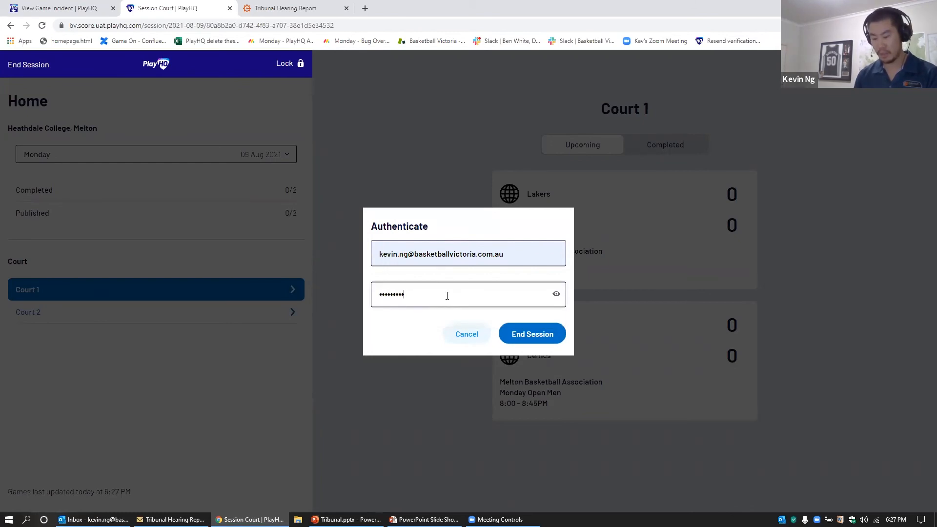
text(••)
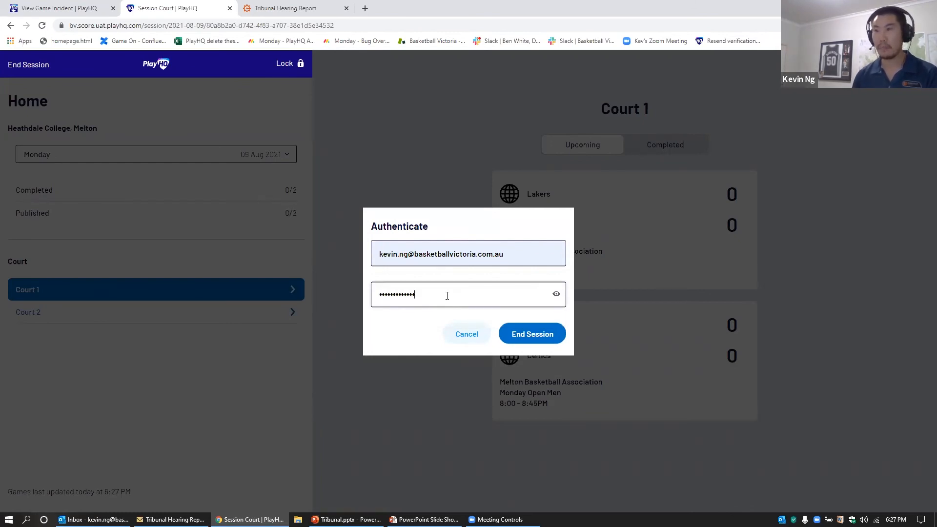
click(537, 333)
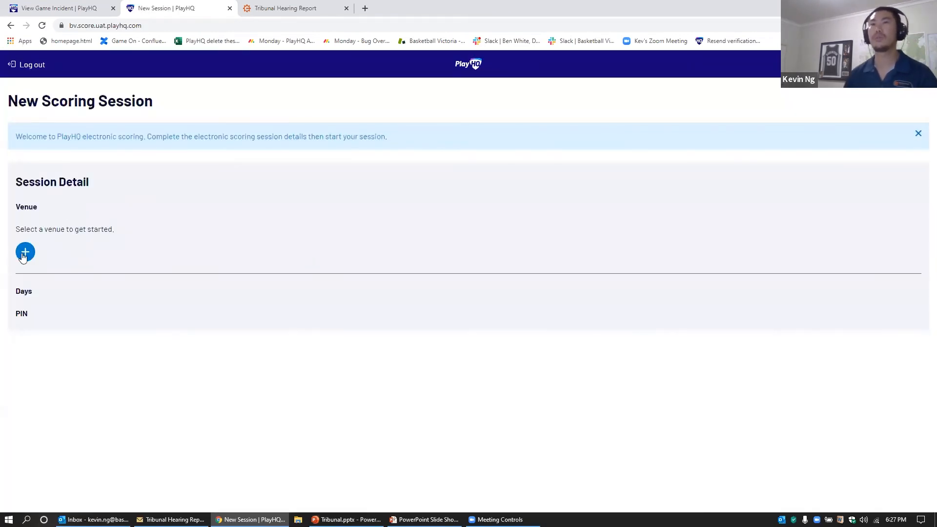
Step: Choose Bacchus Marsh Leisure Centre as the venue and Wednesday 04 Aug 2021 as the day
click(23, 257)
click(270, 190)
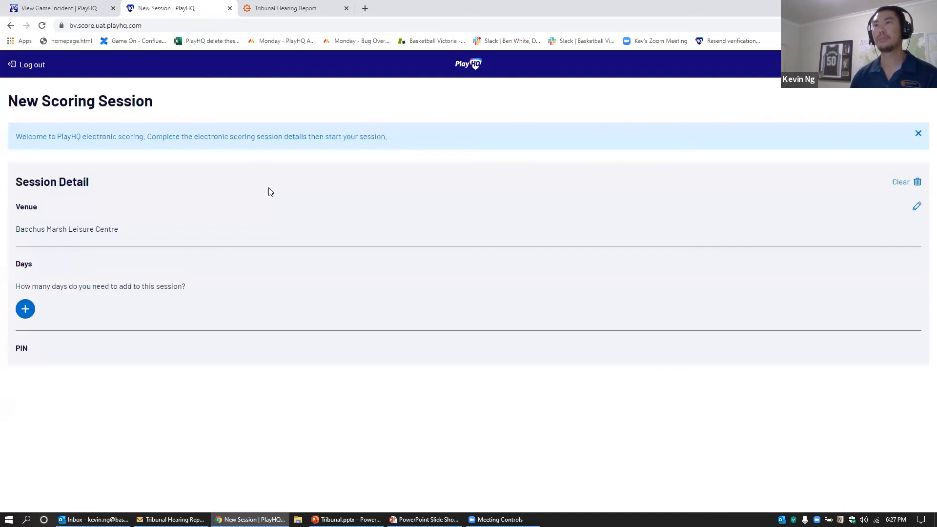
click(30, 313)
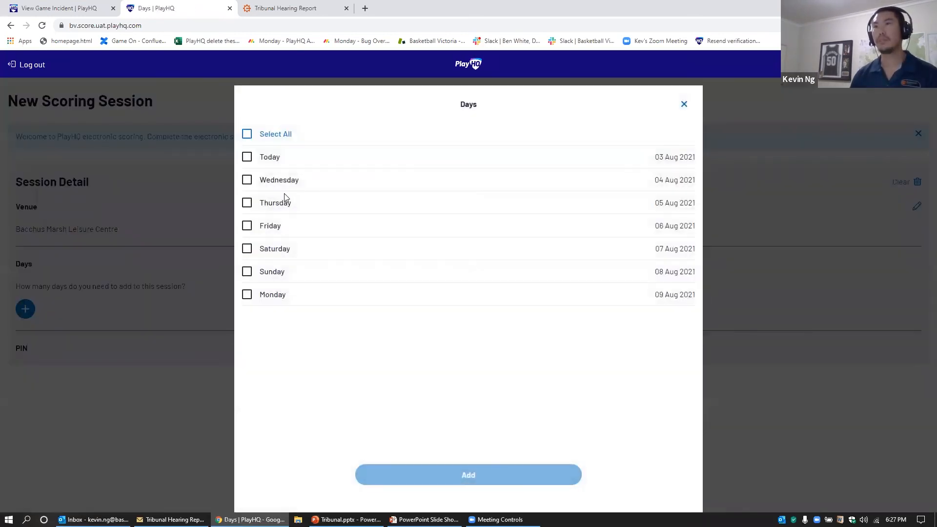
click(276, 181)
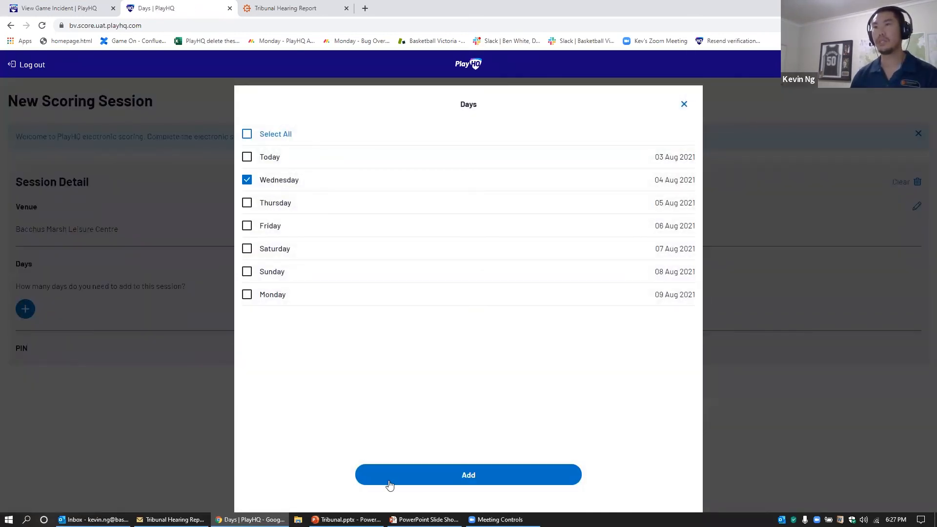
click(420, 476)
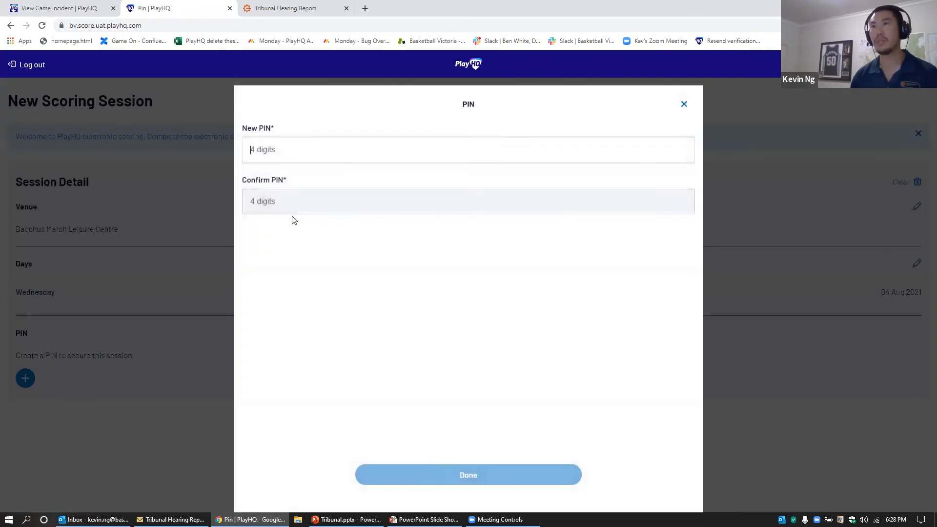
Step: Set and confirm a four-digit session PIN, then start the new session
text(••••)
click(288, 205)
text(••••)
click(476, 478)
click(466, 394)
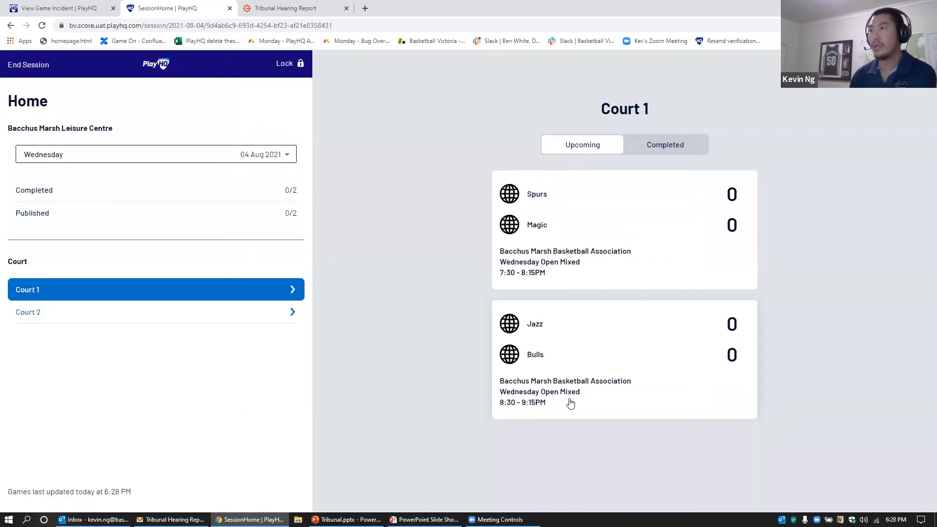
Step: Open the Bulls line-up for Jazz vs Bulls, then advance the Tribunal slideshow to the Support slide
click(548, 364)
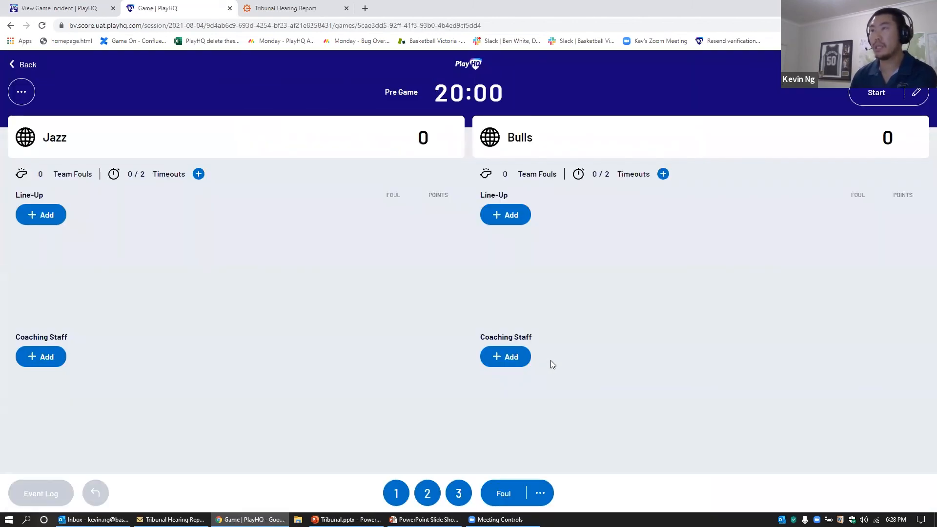
click(497, 218)
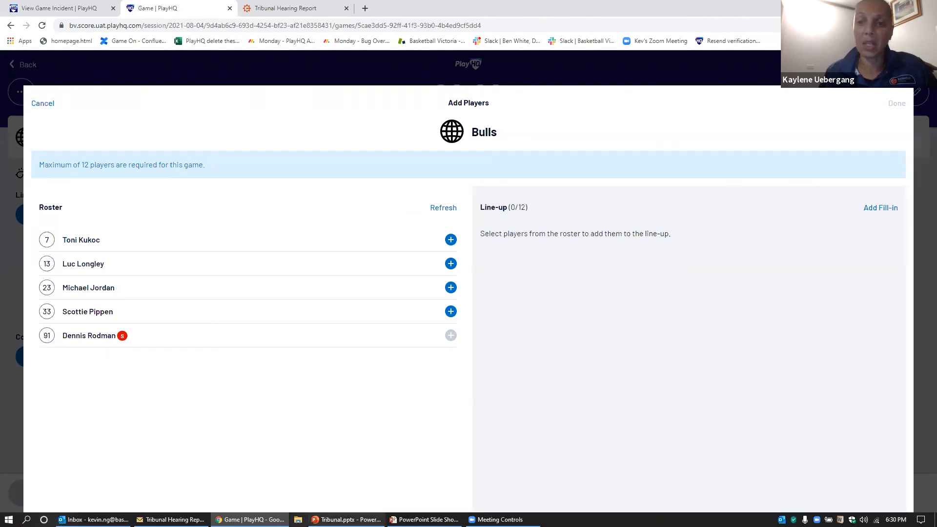
mouse_move(424, 519)
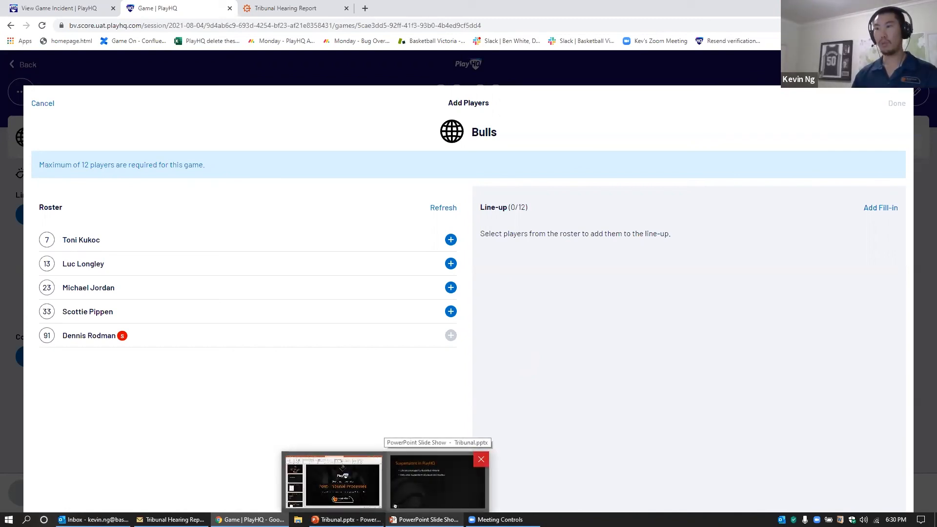
click(438, 481)
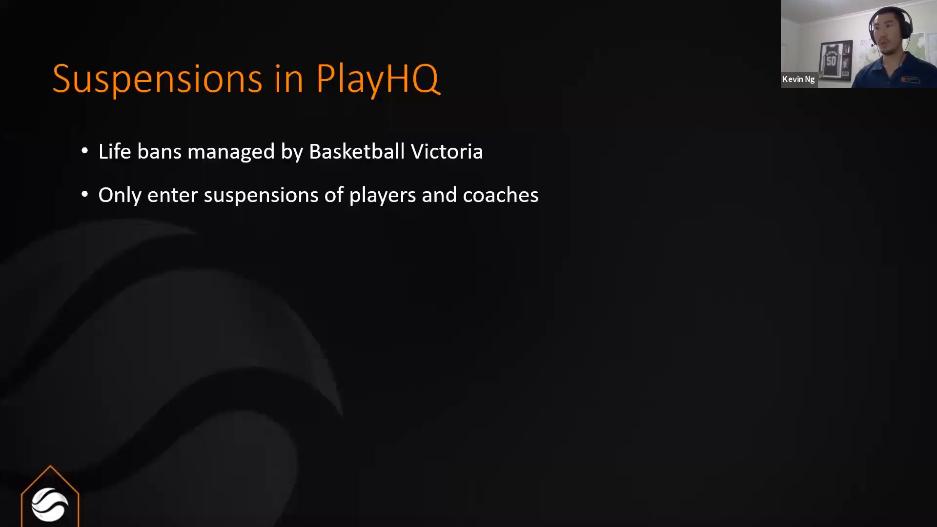
click(381, 385)
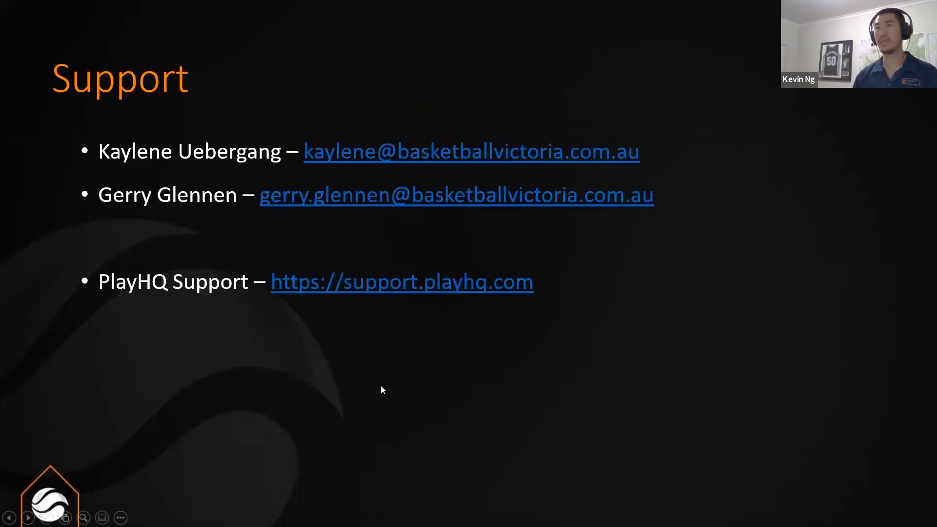